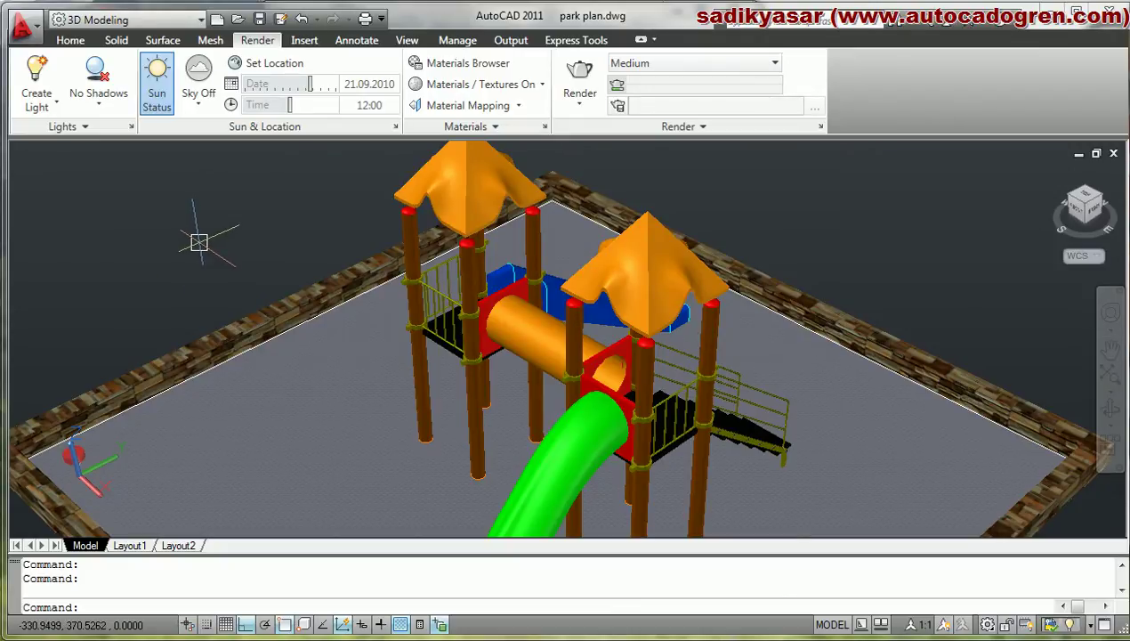
Switch the ribbon to the View tab to show the viewing and visual style tools
left_click(407, 41)
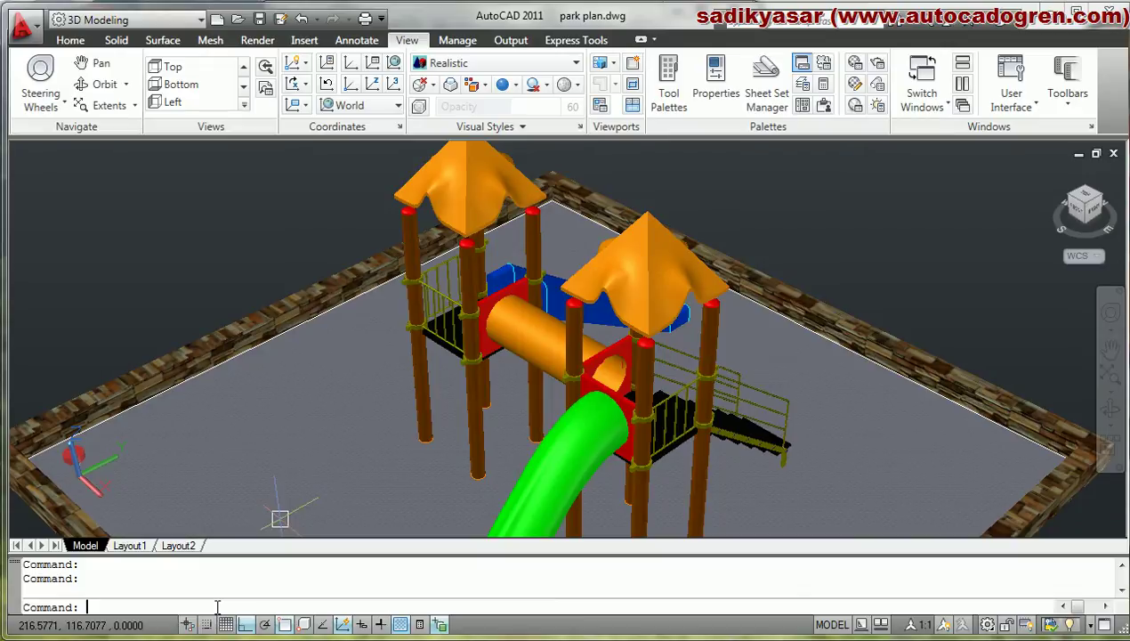
Open the View Manager with VIEW and browse its Current, Model Views and Layout Views nodes
type("view")
key("Return")
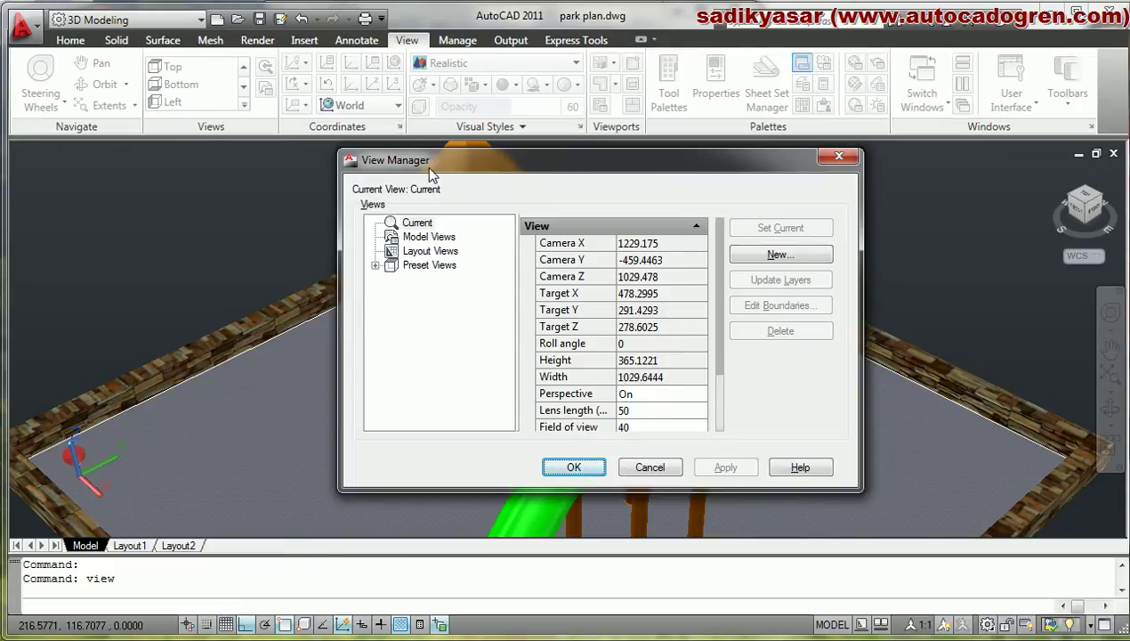
left_click(426, 252)
left_click(418, 224)
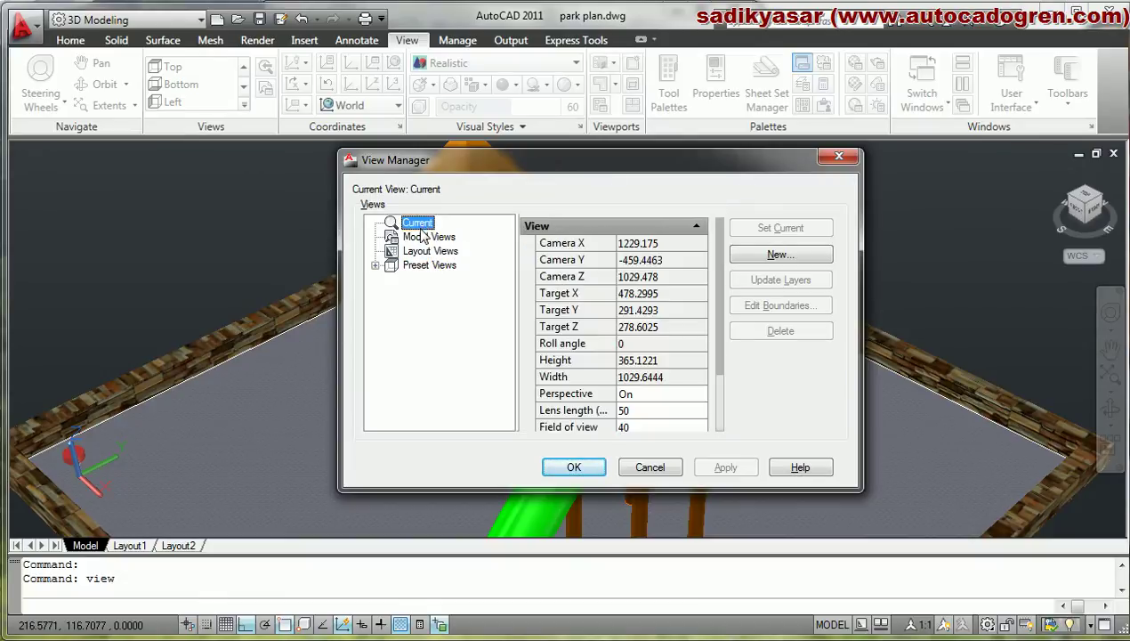
left_click(424, 238)
left_click(425, 253)
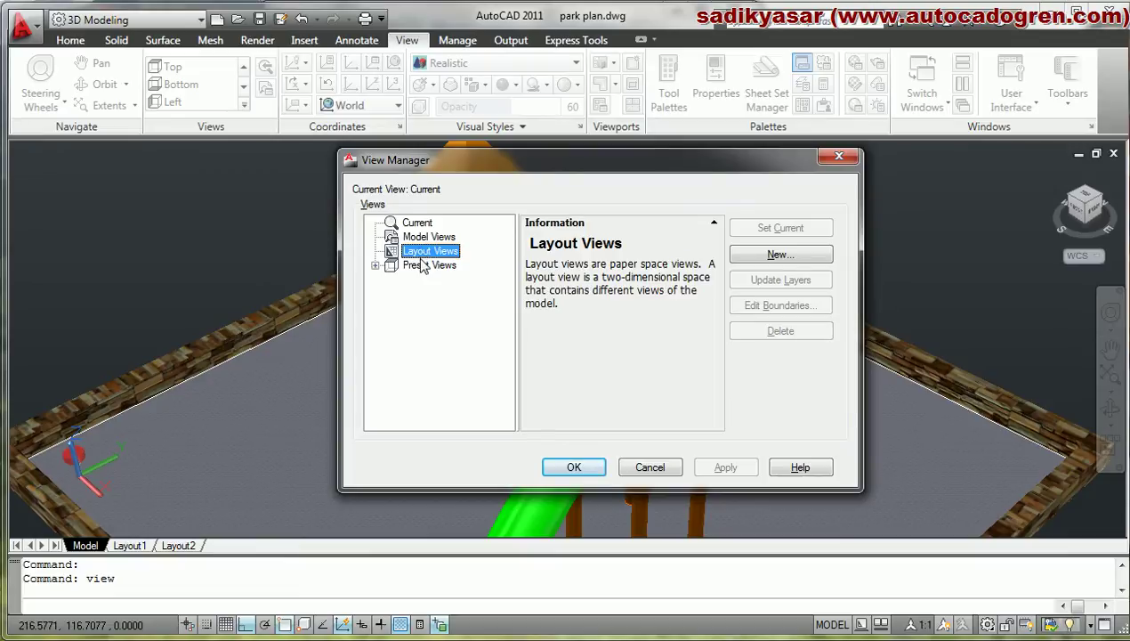
Start a new view named arkaplan and keep its view type as Still
left_click(824, 260)
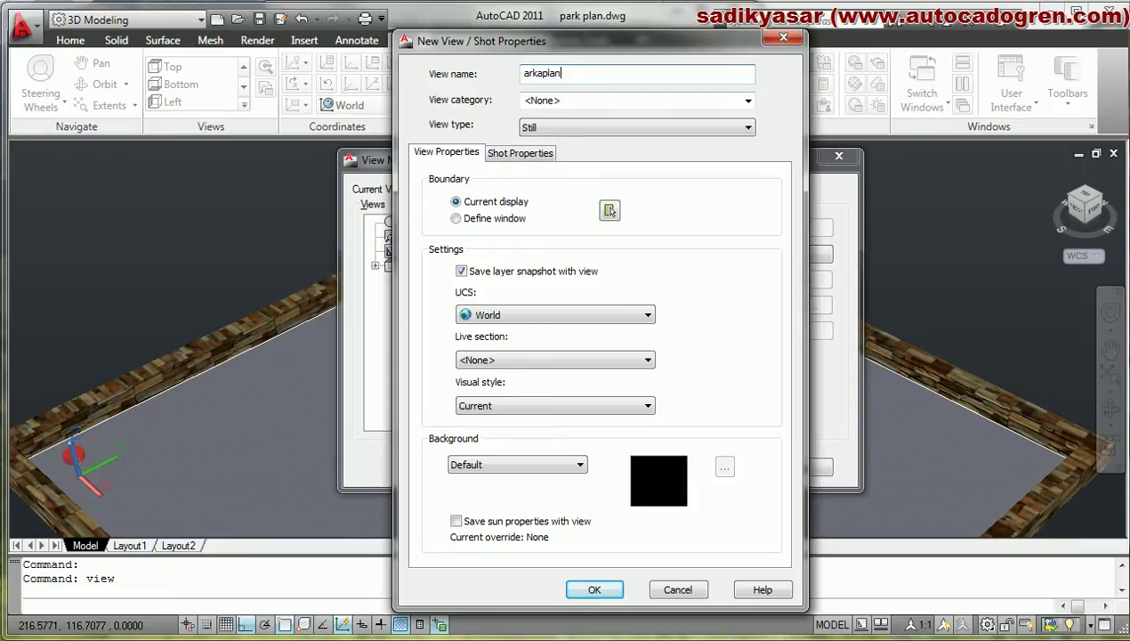
left_click(590, 102)
left_click(747, 102)
left_click(748, 102)
left_click(629, 133)
left_click(629, 134)
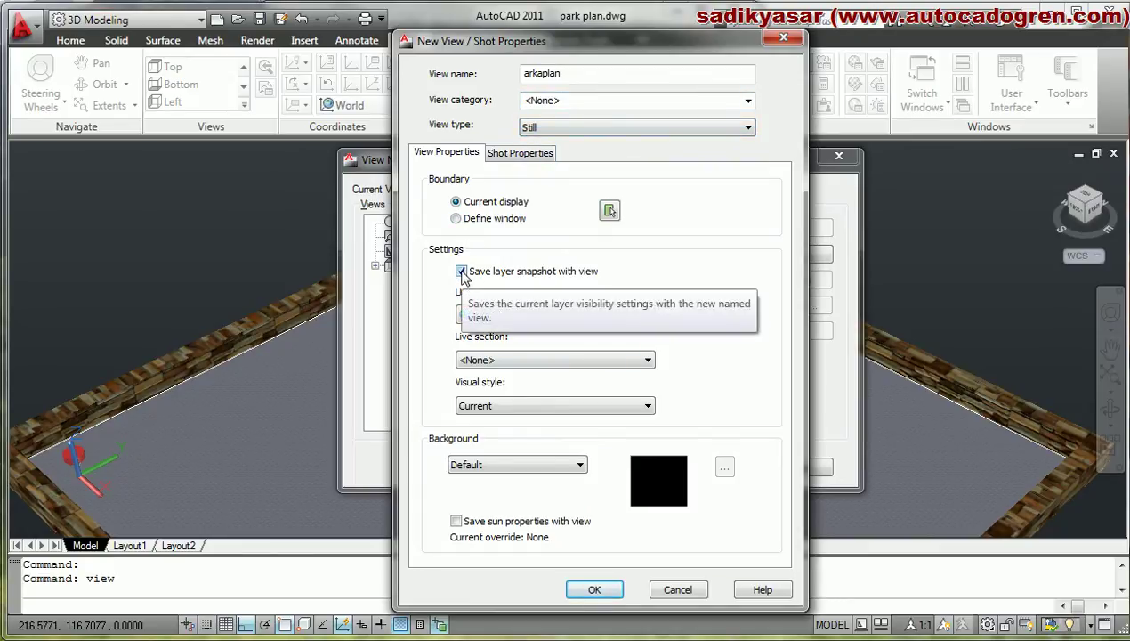
Set the arkaplan view's UCS to None and keep the Current visual style
left_click(485, 314)
left_click(487, 336)
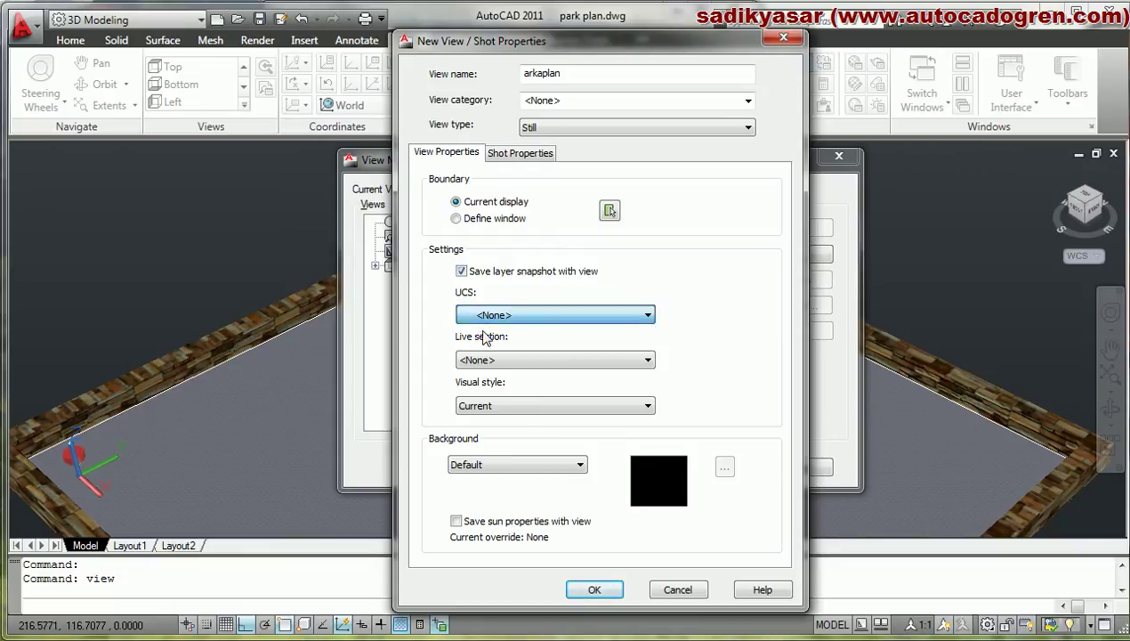
left_click(525, 406)
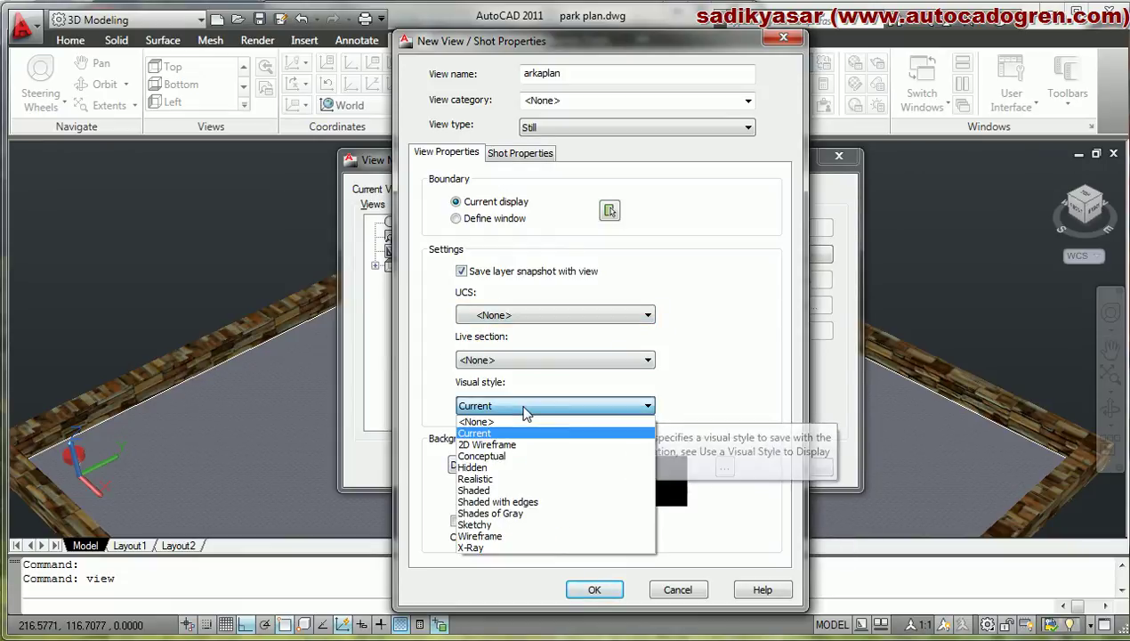
left_click(525, 409)
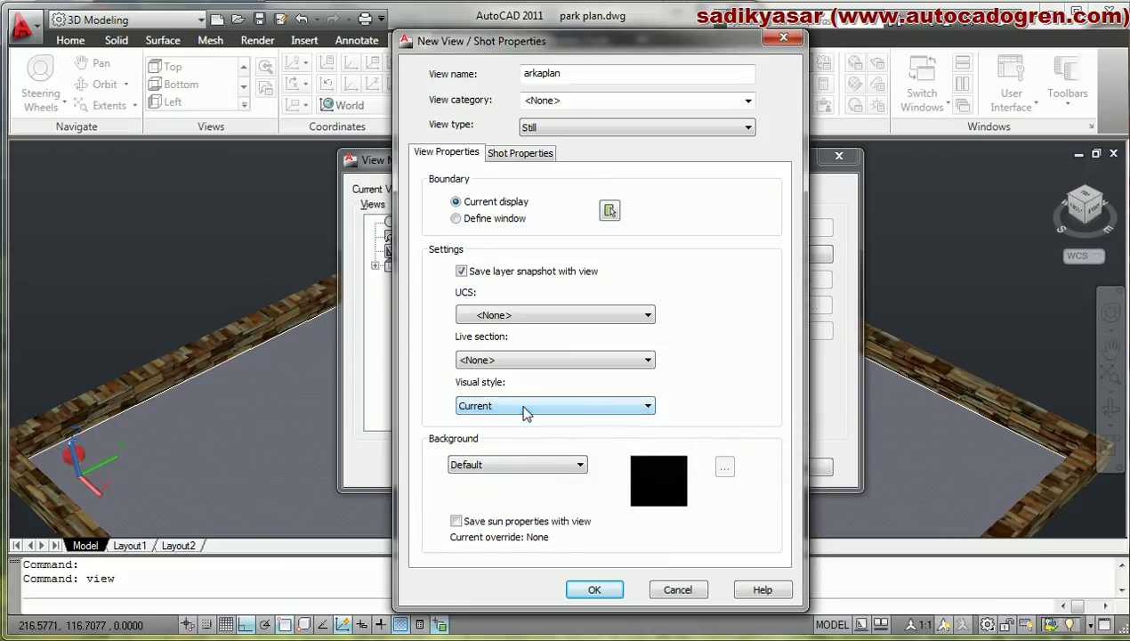
left_click(481, 465)
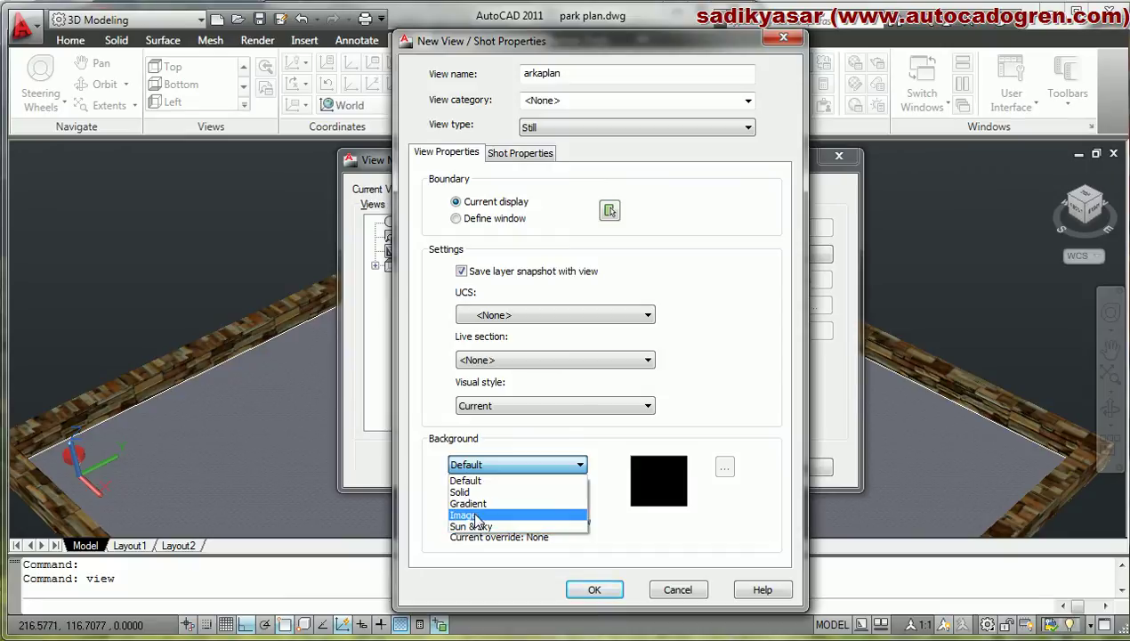
Set the arkaplan view's background type to Image and browse for the picture file
left_click(476, 517)
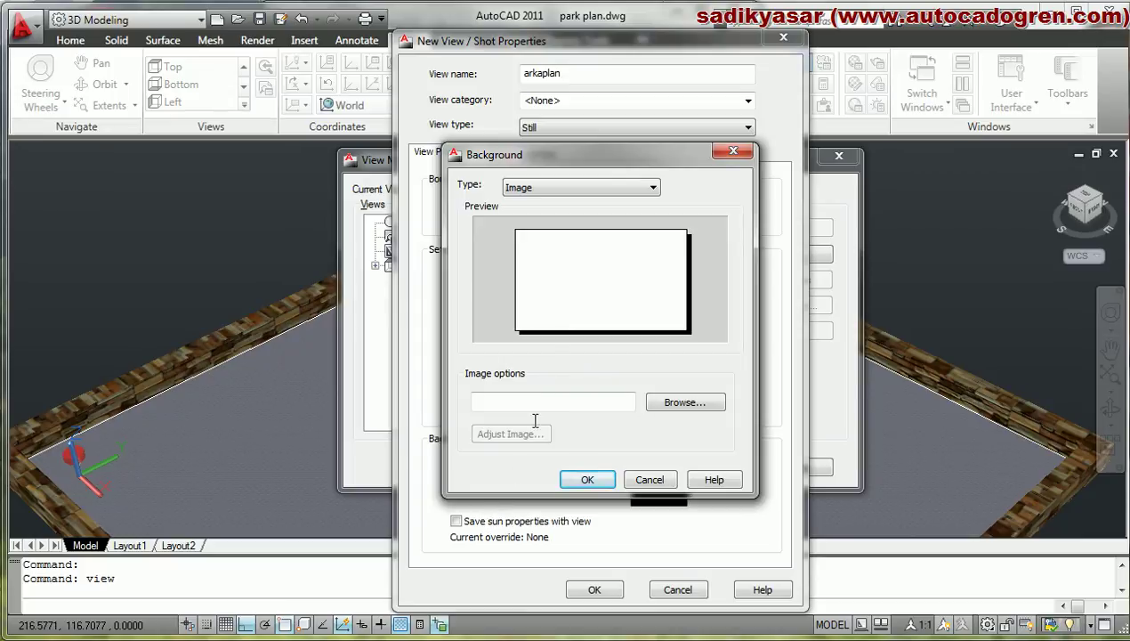
left_click(580, 188)
left_click(576, 188)
left_click(692, 407)
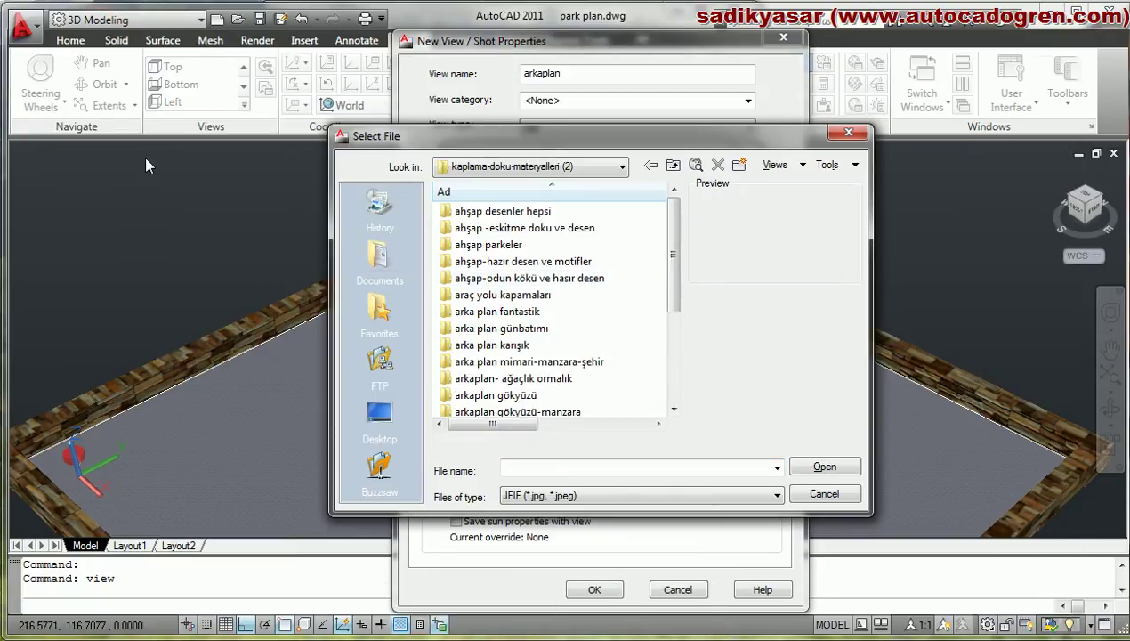
Load the backgrounds (7) tree photo from the arkaplan- ağaçlık ormalık folder
double_click(500, 381)
left_click(510, 229)
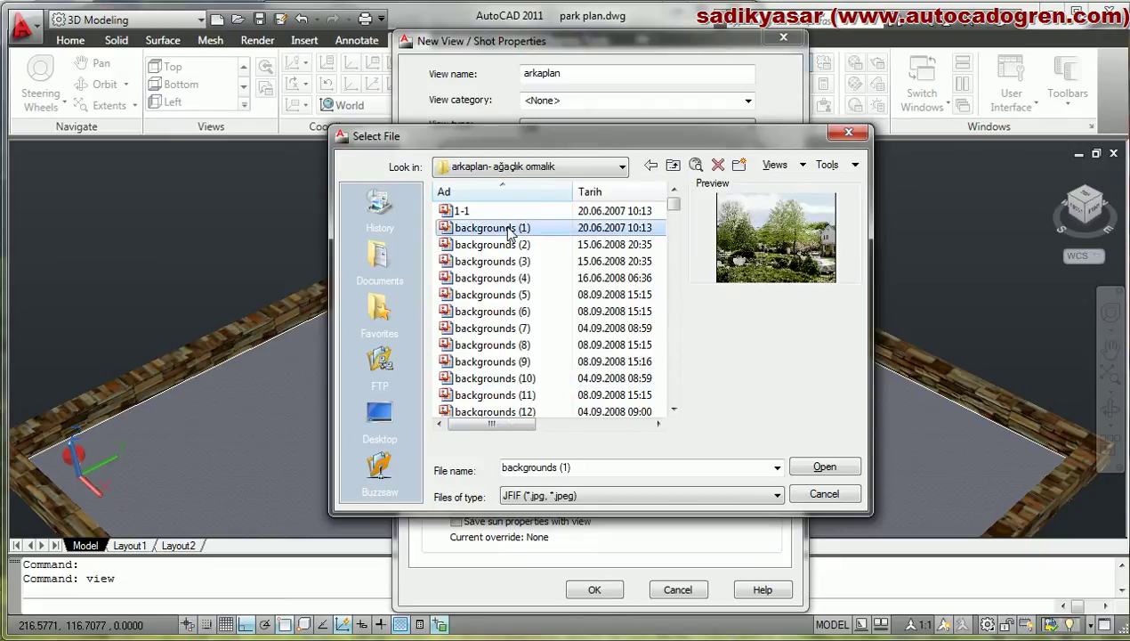
key("Down")
key("Down")
key("Down")
key("Down")
key("Down")
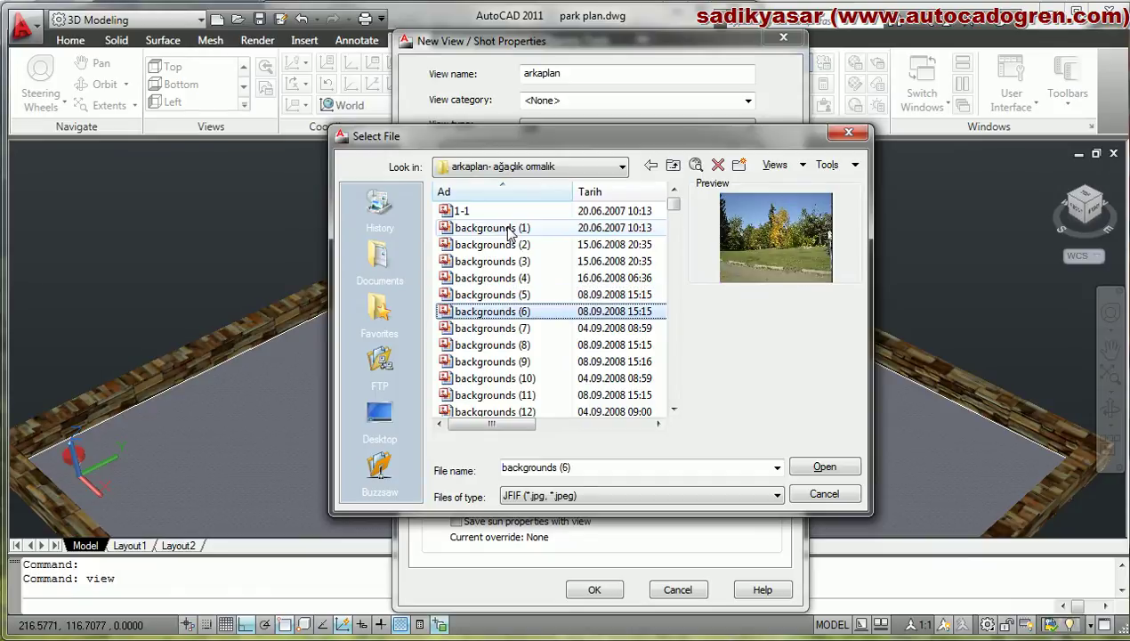
key("Down")
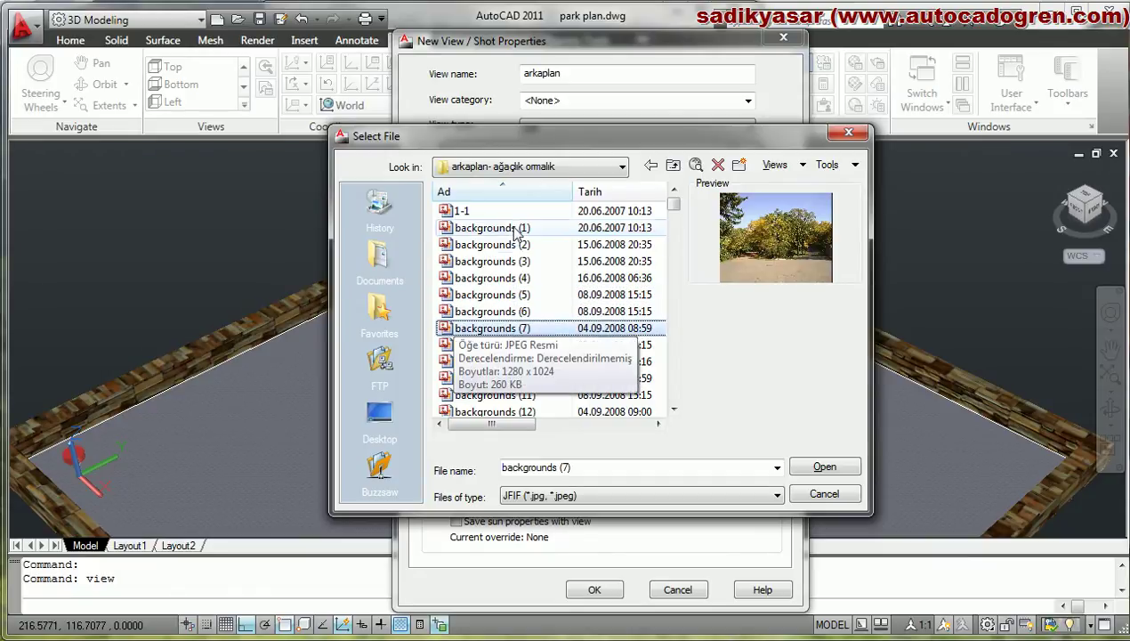
left_click(827, 469)
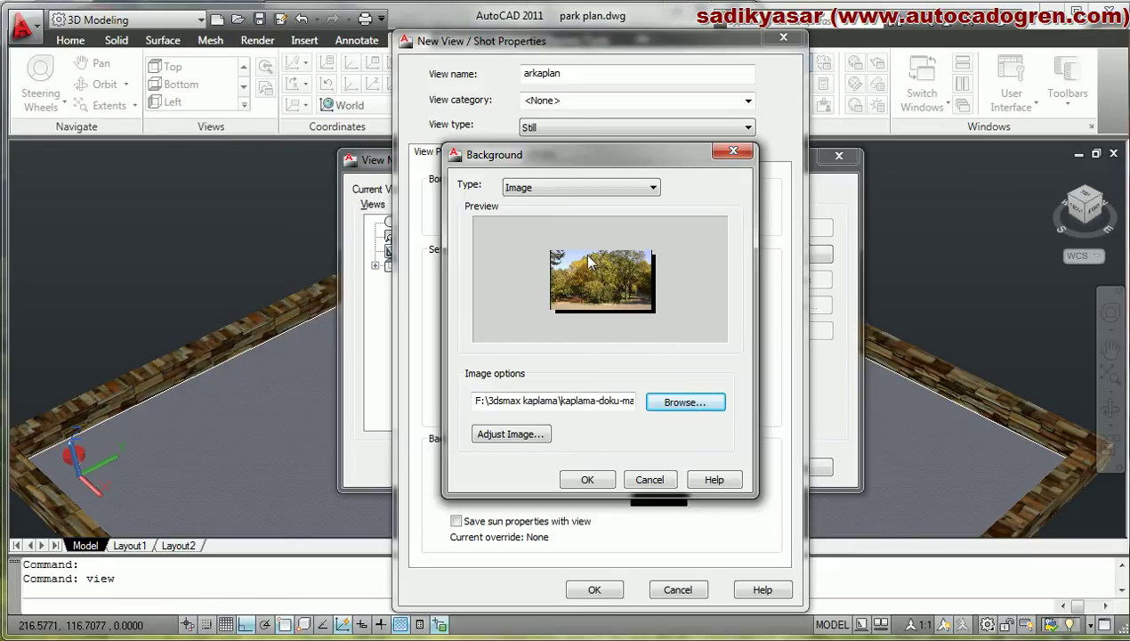
Scale the tree photo to 0.7 in X and Y, offset it vertically to 188, and confirm
left_click(500, 434)
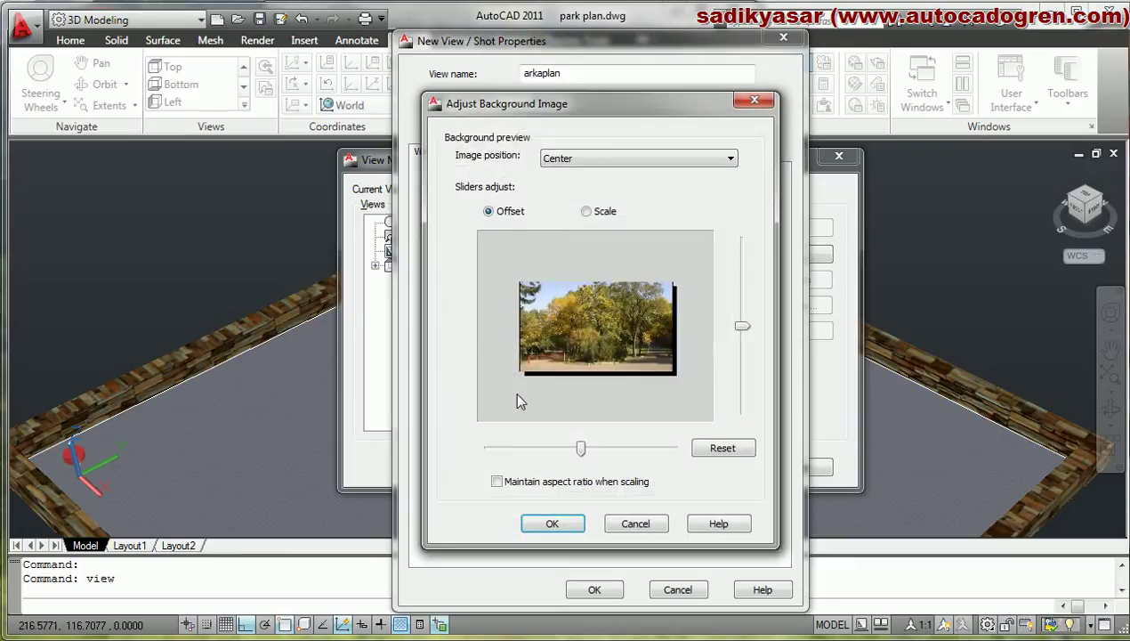
left_click(586, 212)
left_click(743, 317)
left_click_drag(742, 316, 744, 317)
left_click_drag(590, 450, 586, 453)
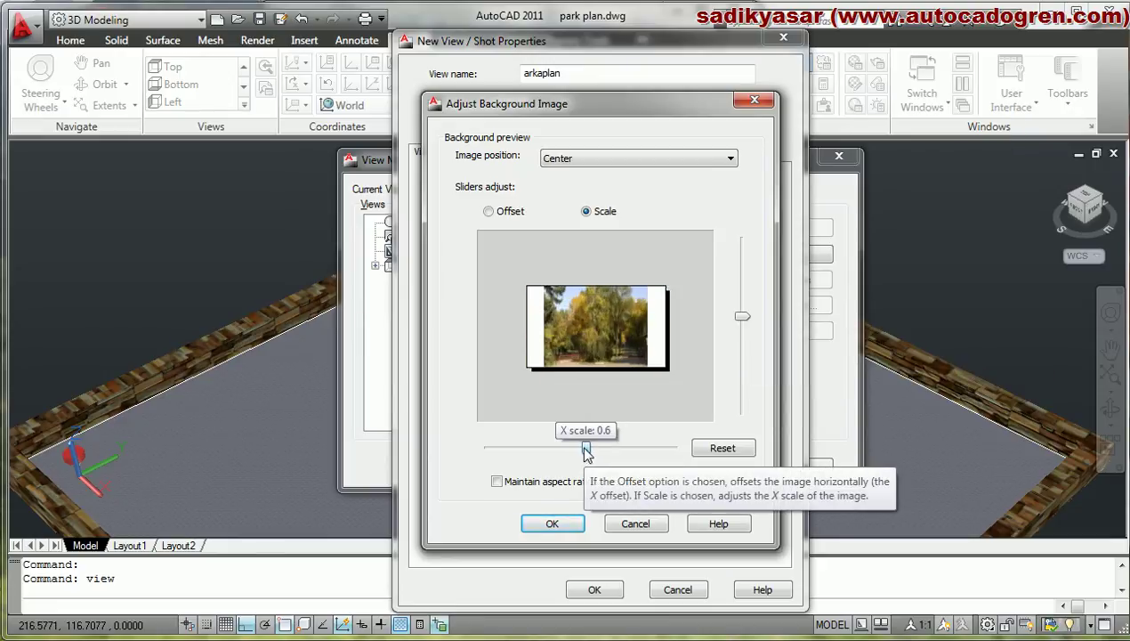
left_click(489, 211)
mouse_move(737, 329)
left_mouse_down()
mouse_move(743, 339)
mouse_move(744, 328)
left_mouse_up()
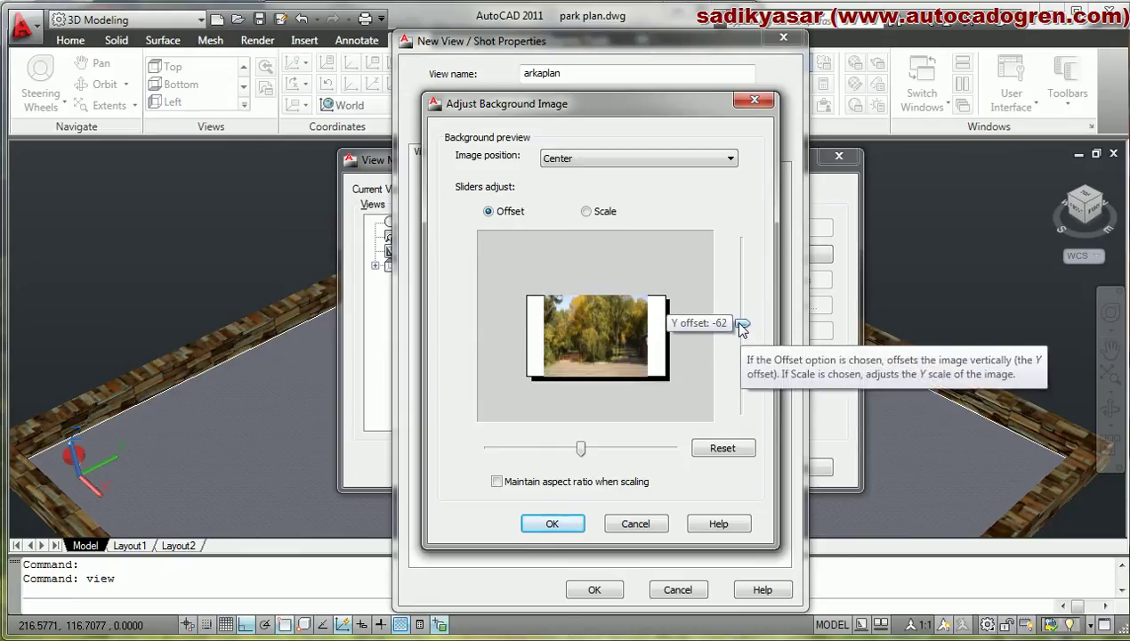
left_click(555, 524)
left_click(585, 406)
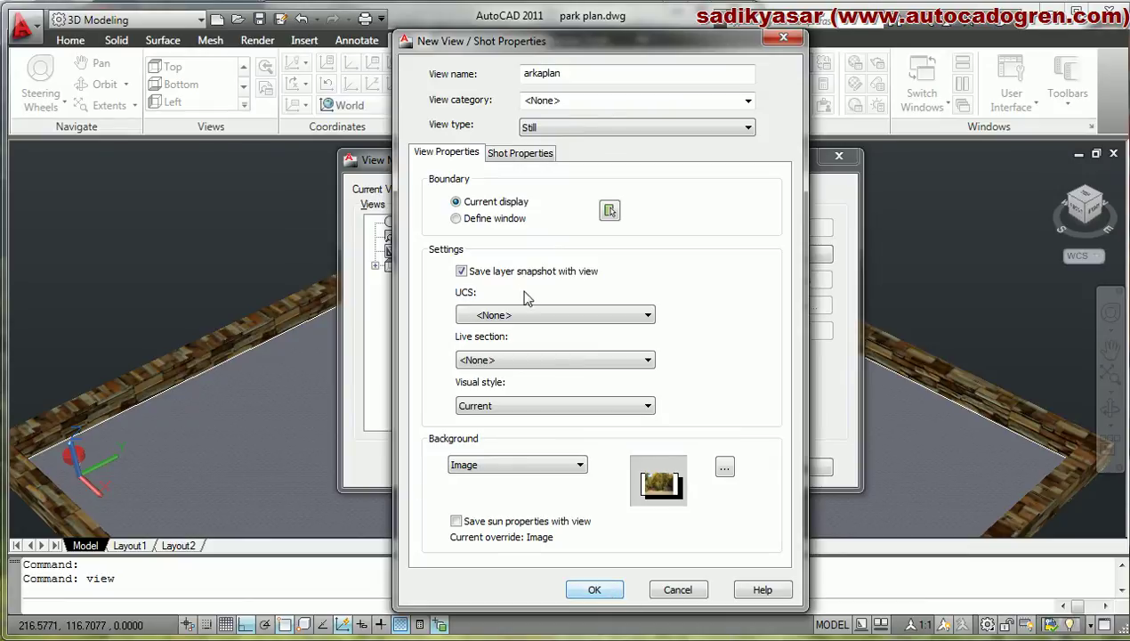
Save the arkaplan view, set it current and apply, then close the View Manager
left_click(595, 590)
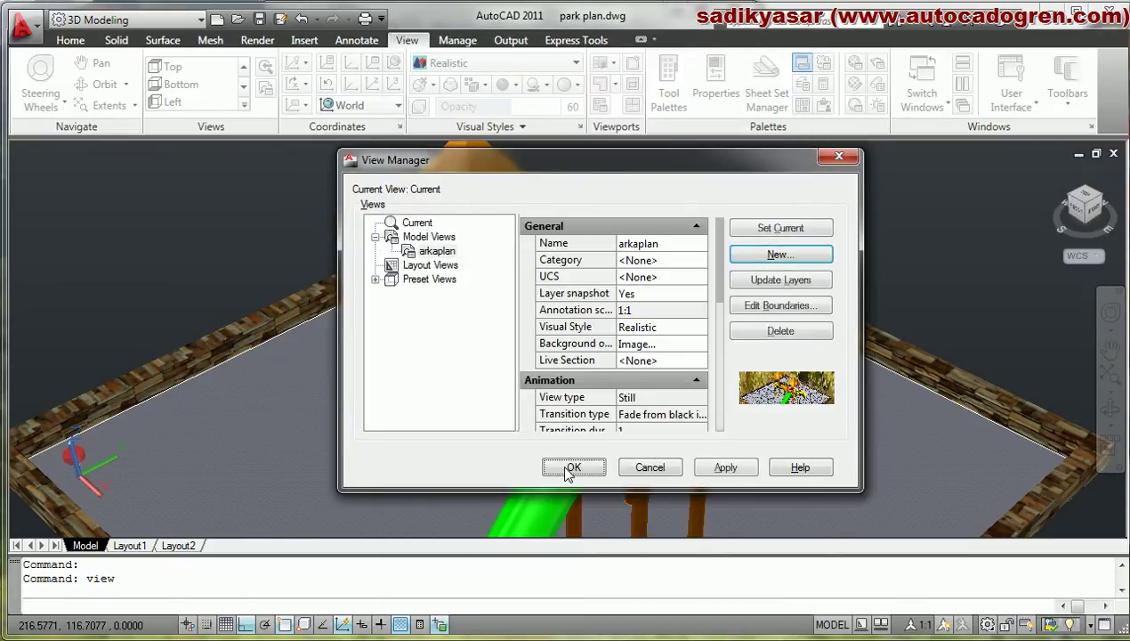
left_click(784, 233)
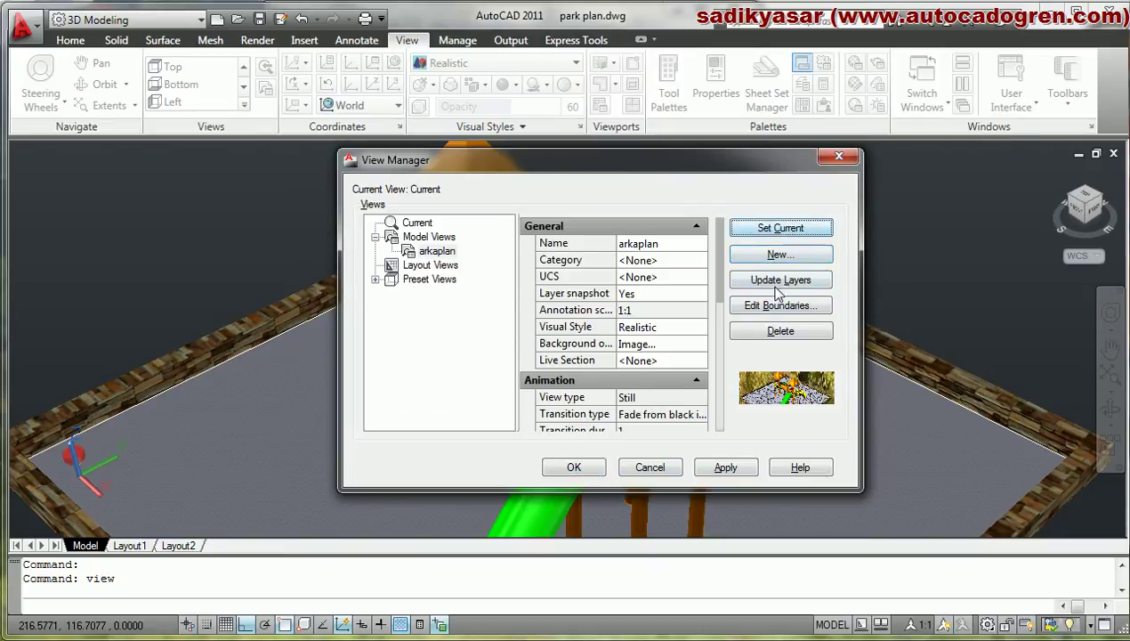
left_click(775, 280)
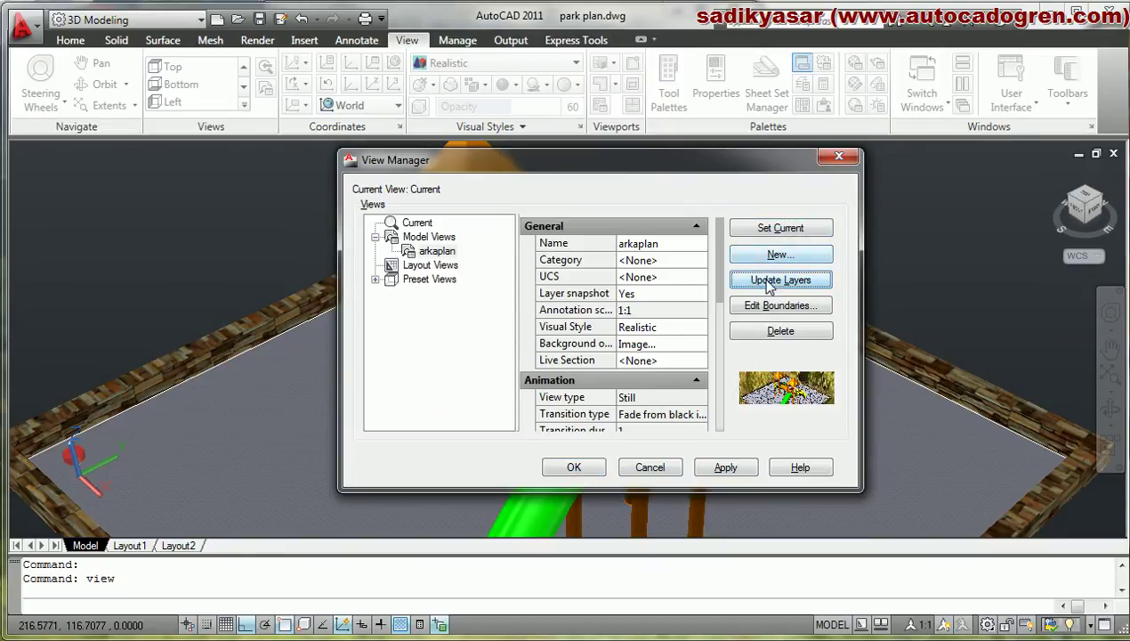
left_click(726, 470)
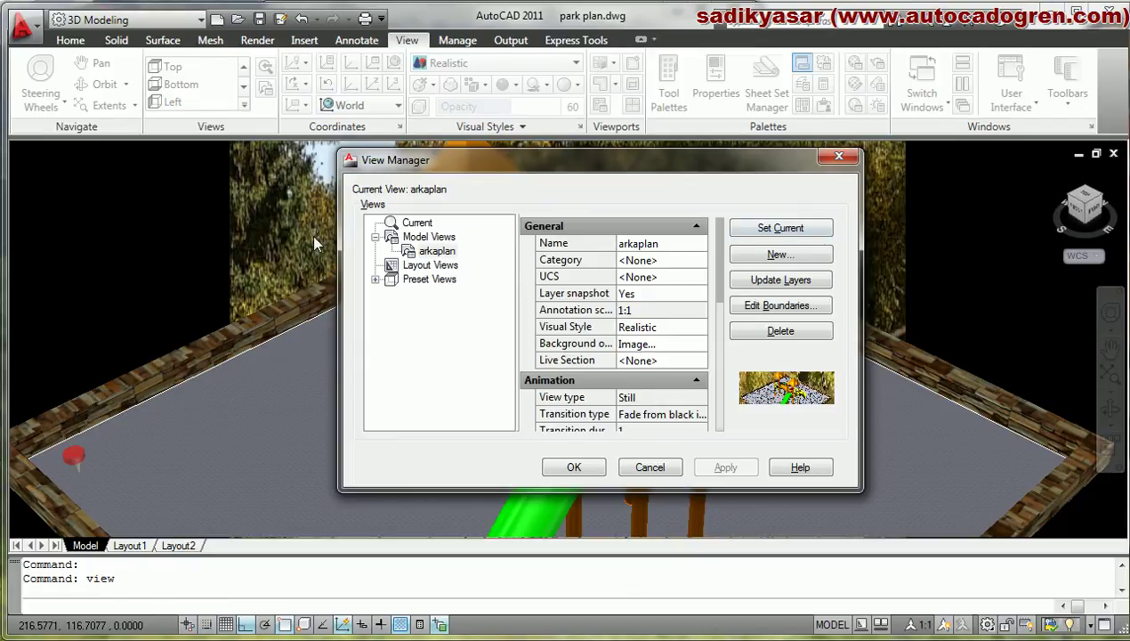
left_click(586, 476)
middle_click_drag(863, 325, 871, 481, "shift")
Orbit and zoom around the playground to inspect it from several angles
middle_click_drag(868, 543, 872, 370, "shift")
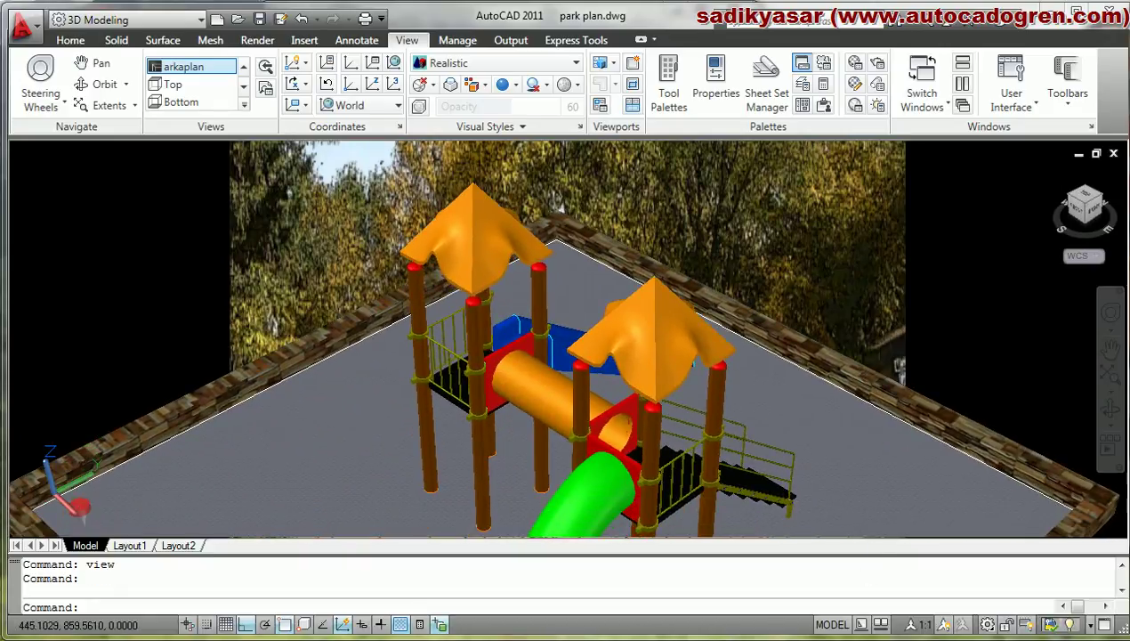
mouse_move(801, 357)
middle_mouse_down("shift")
mouse_move(801, 419)
mouse_move(801, 312)
mouse_move(797, 341)
middle_mouse_up("shift")
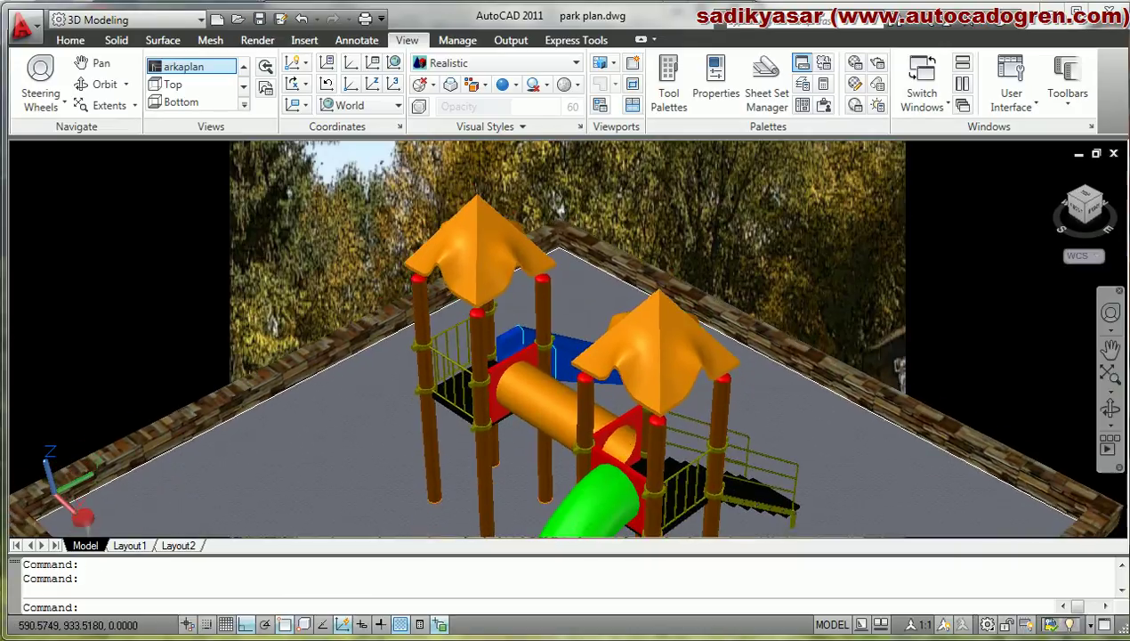
left_click(1110, 408)
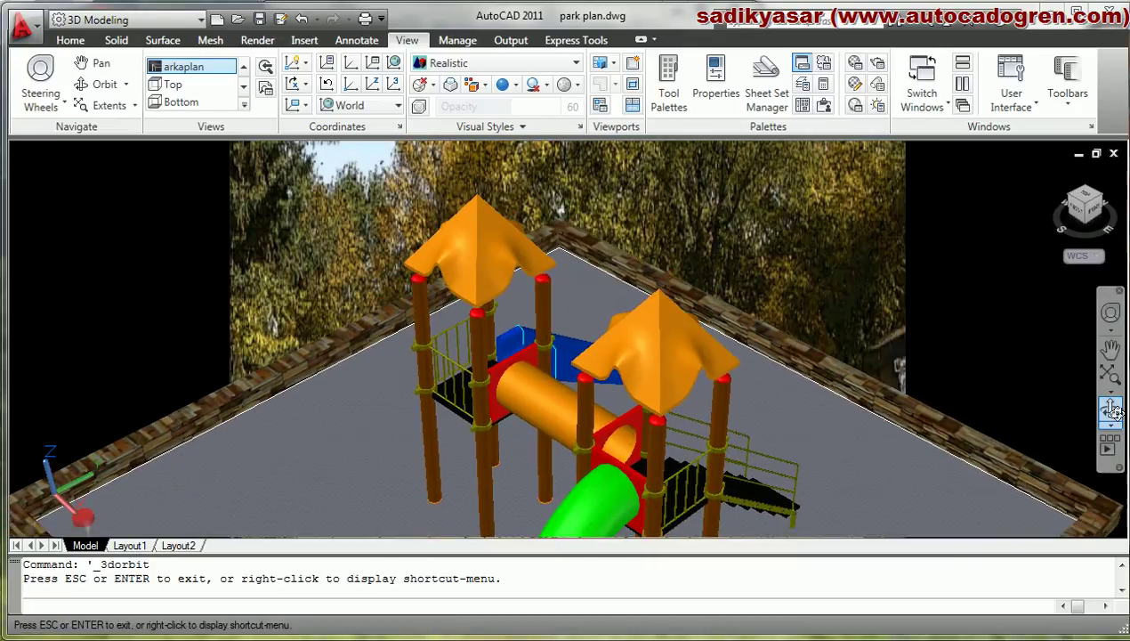
left_click_drag(598, 429, 591, 385)
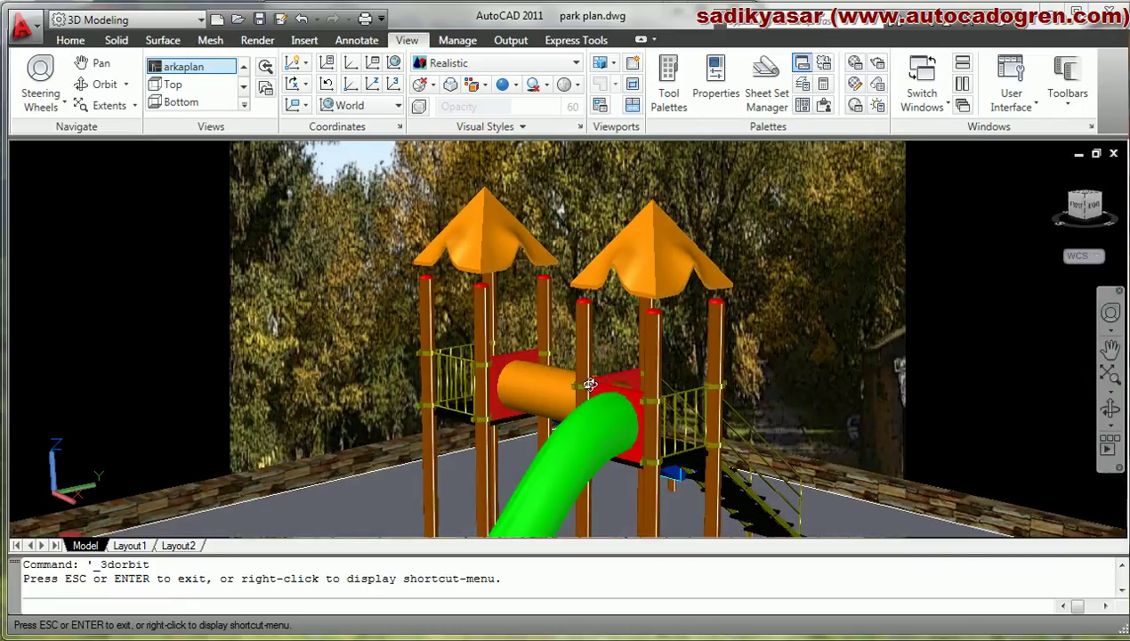
scroll(590, 385, "down", 5)
left_click_drag(636, 444, 618, 488)
scroll(602, 435, "up", 3)
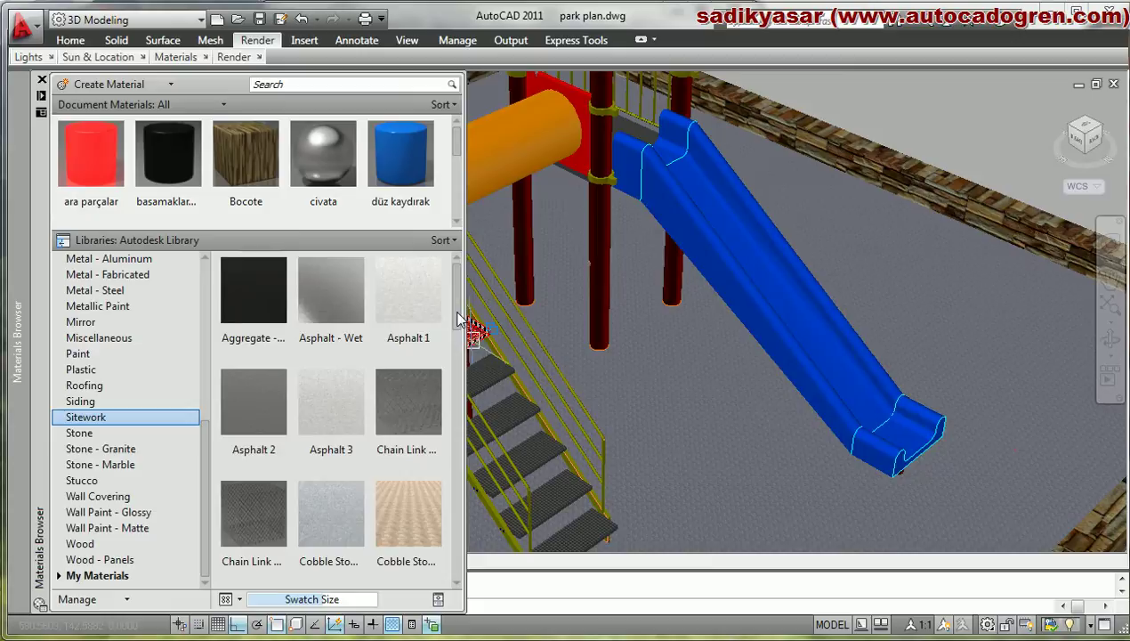
scroll(458, 389, "down", 3)
left_click_drag(458, 389, 458, 419)
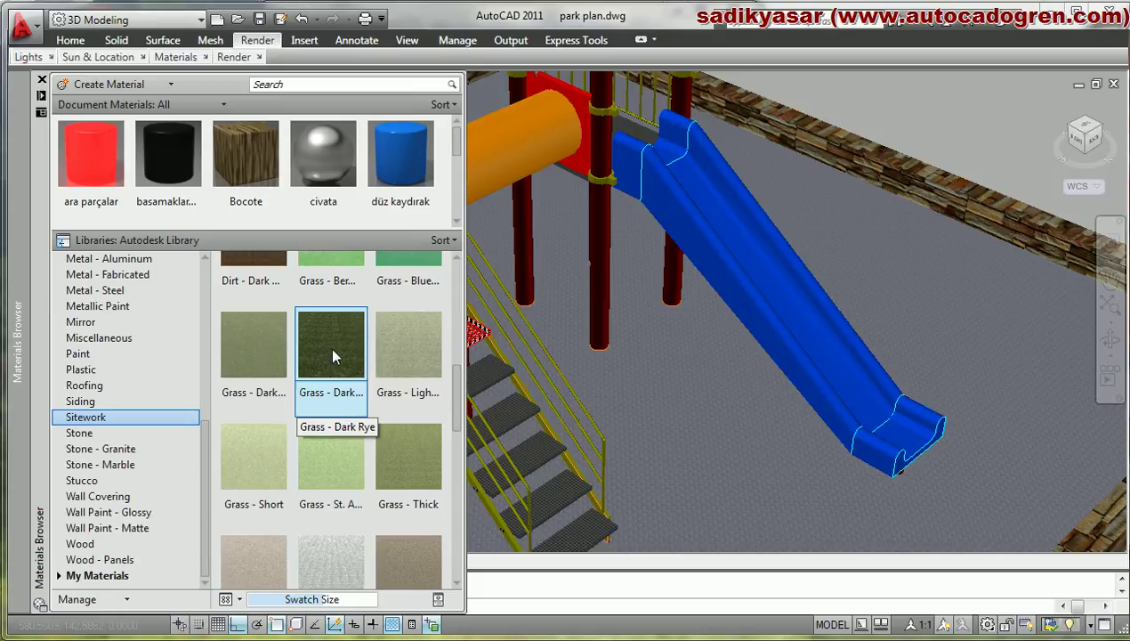
Add Grass - Dark Rye from the Sitework library to the document materials
left_click_drag(456, 144, 456, 182)
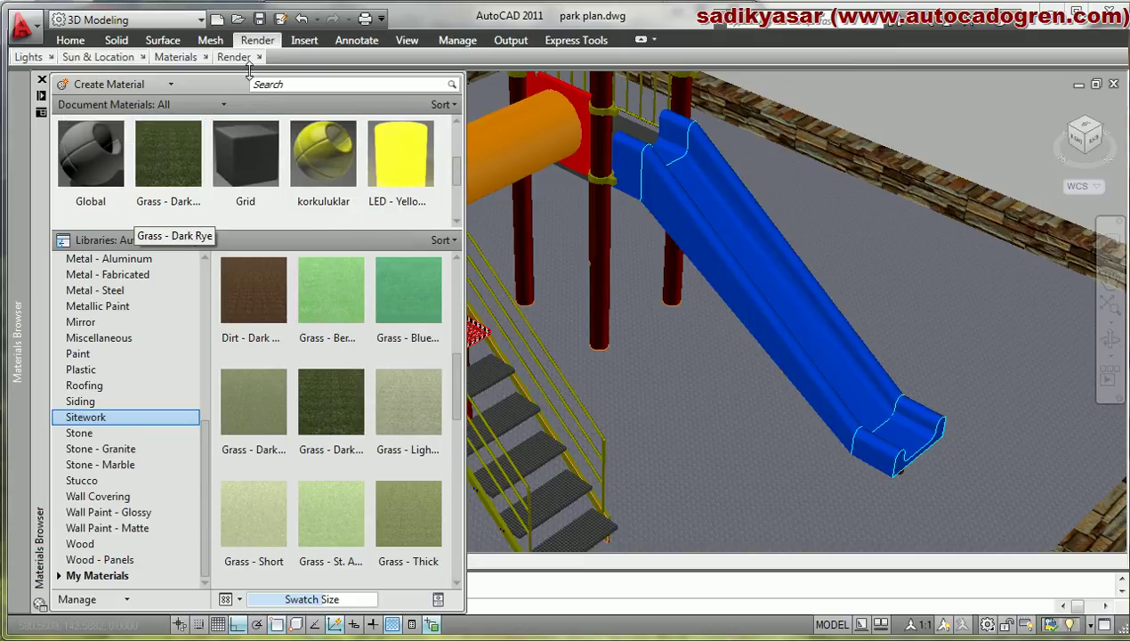
left_click(175, 57)
left_click(201, 168)
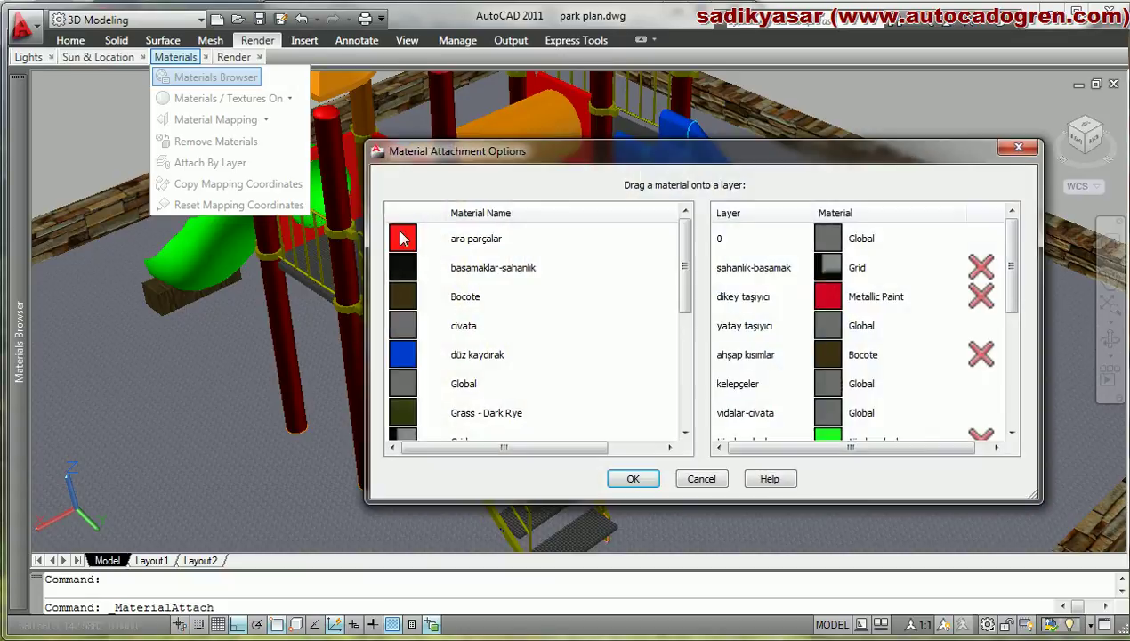
left_click_drag(689, 274, 686, 297)
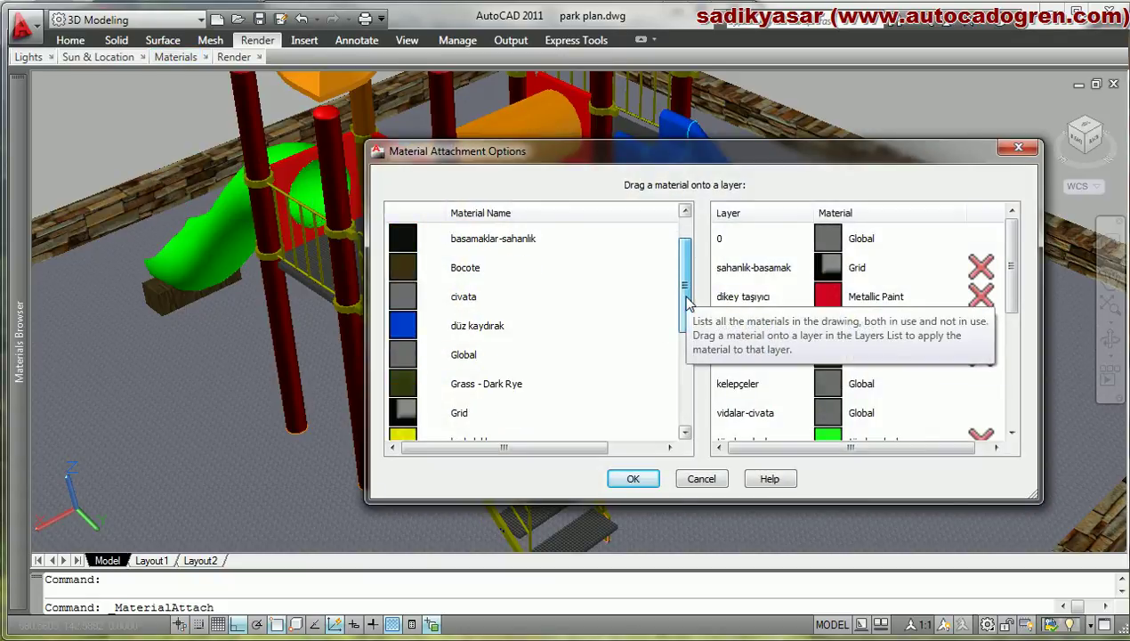
left_click_drag(1011, 283, 1015, 398)
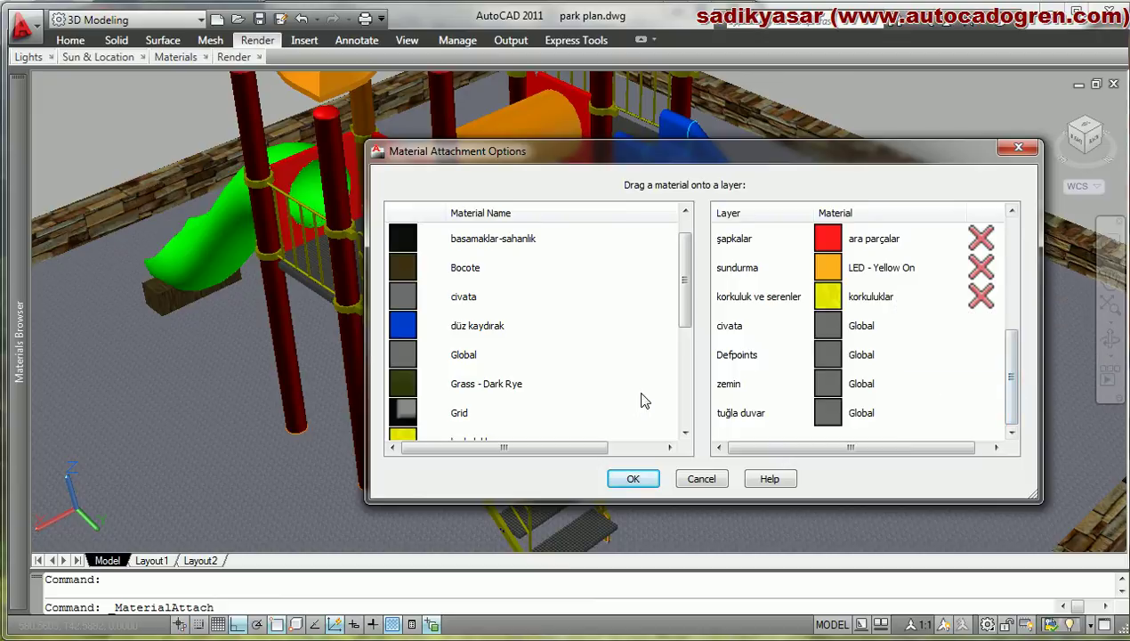
left_click(485, 384)
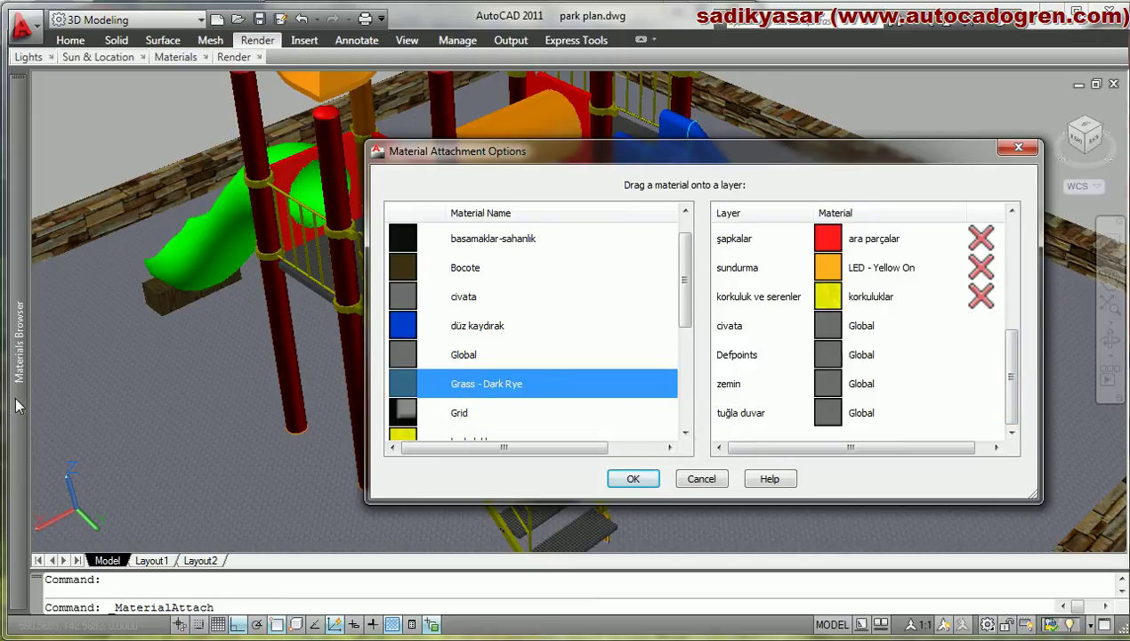
left_click(1017, 149)
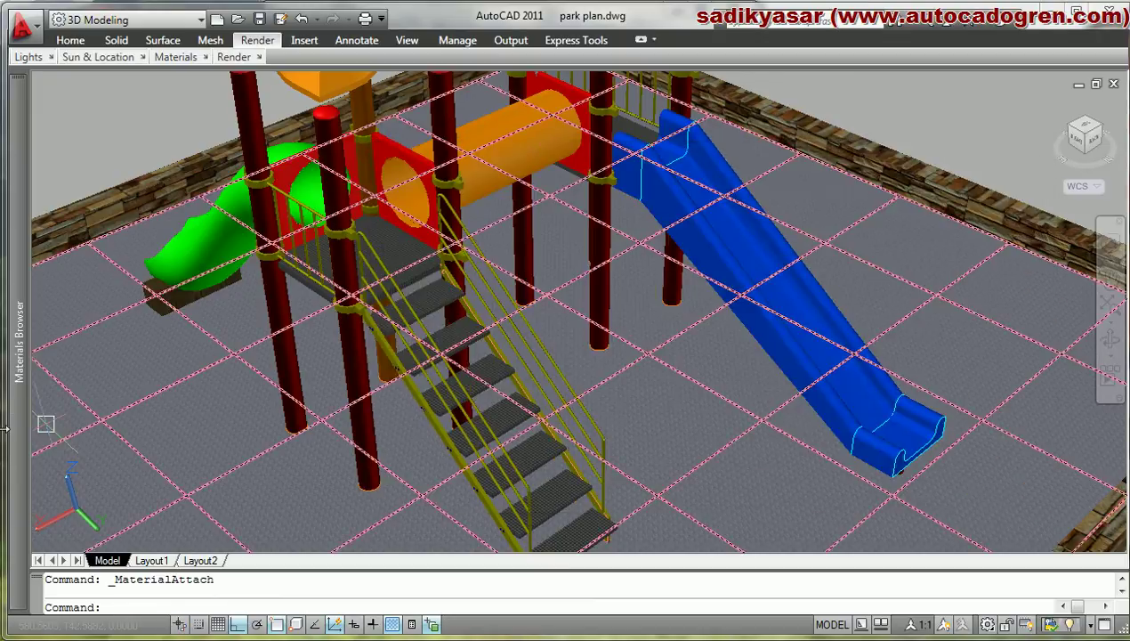
mouse_move(30, 408)
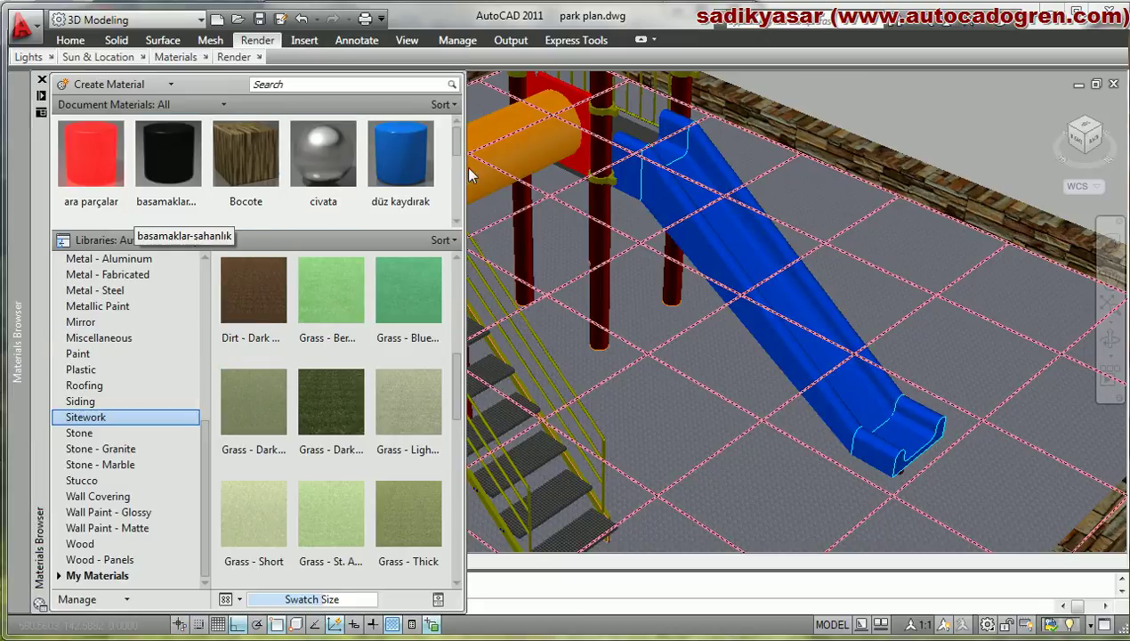
Drag the Grass - Dark Rye material onto the playground ground
scroll(459, 178, "down", 1)
scroll(460, 178, "down", 1)
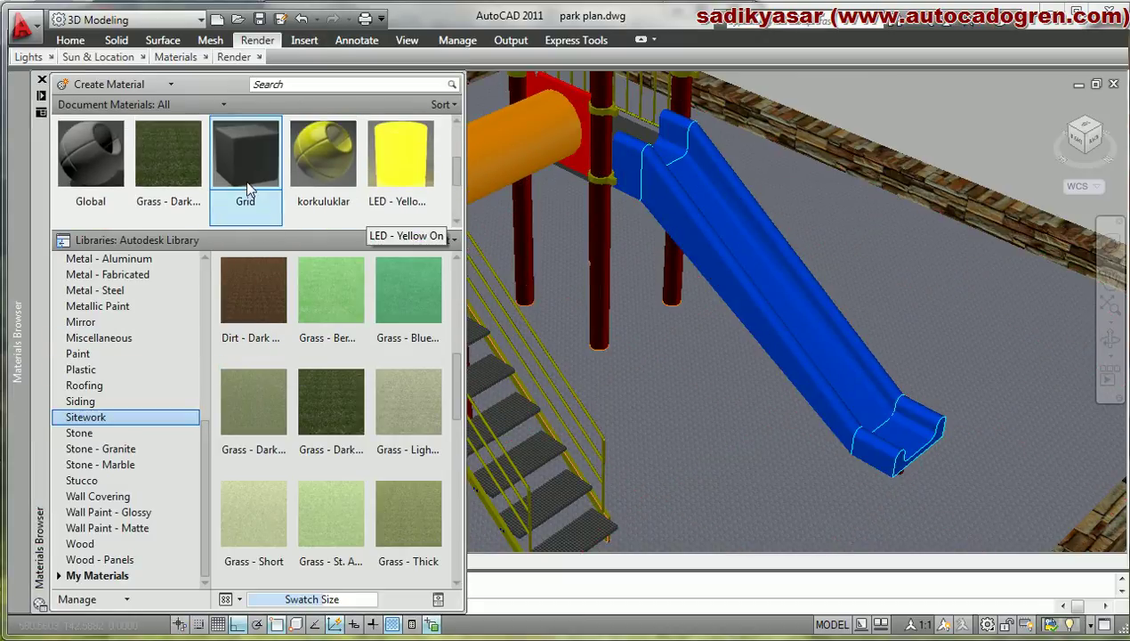
left_click_drag(174, 167, 712, 405)
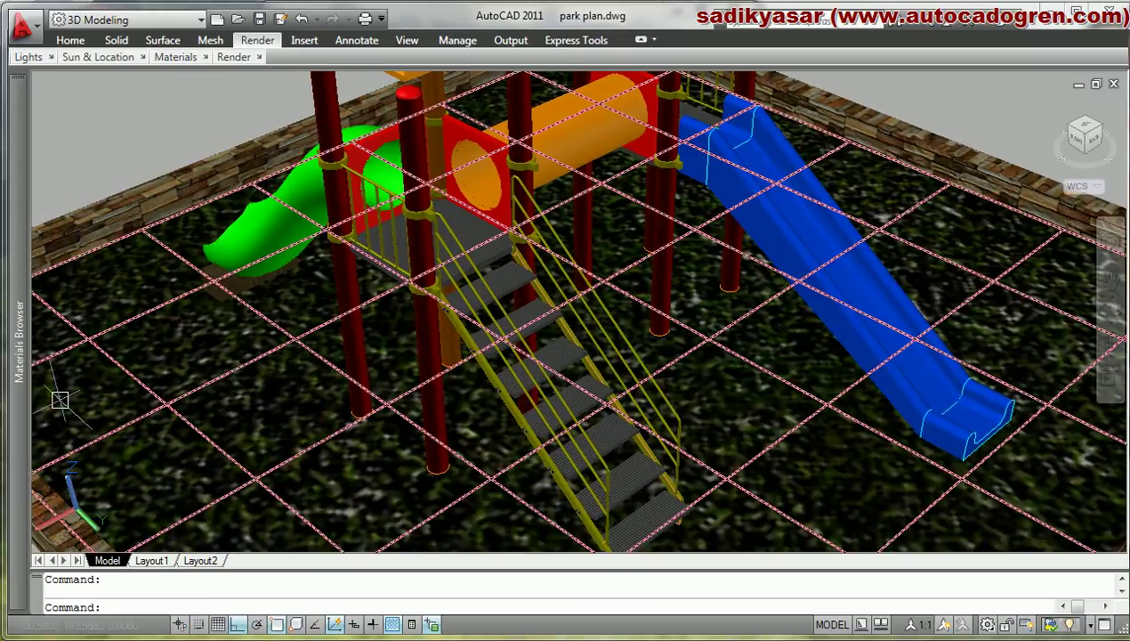
mouse_move(19, 338)
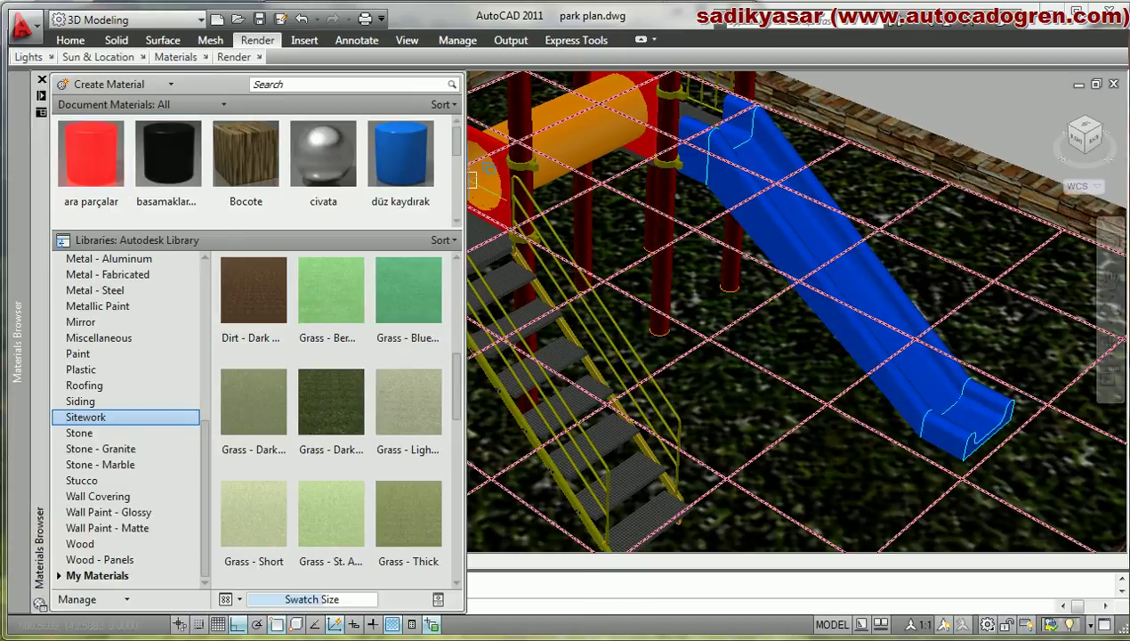
scroll(169, 160, "down", 2)
Open the Grass - Dark Rye material in the Materials Editor
right_click(179, 170)
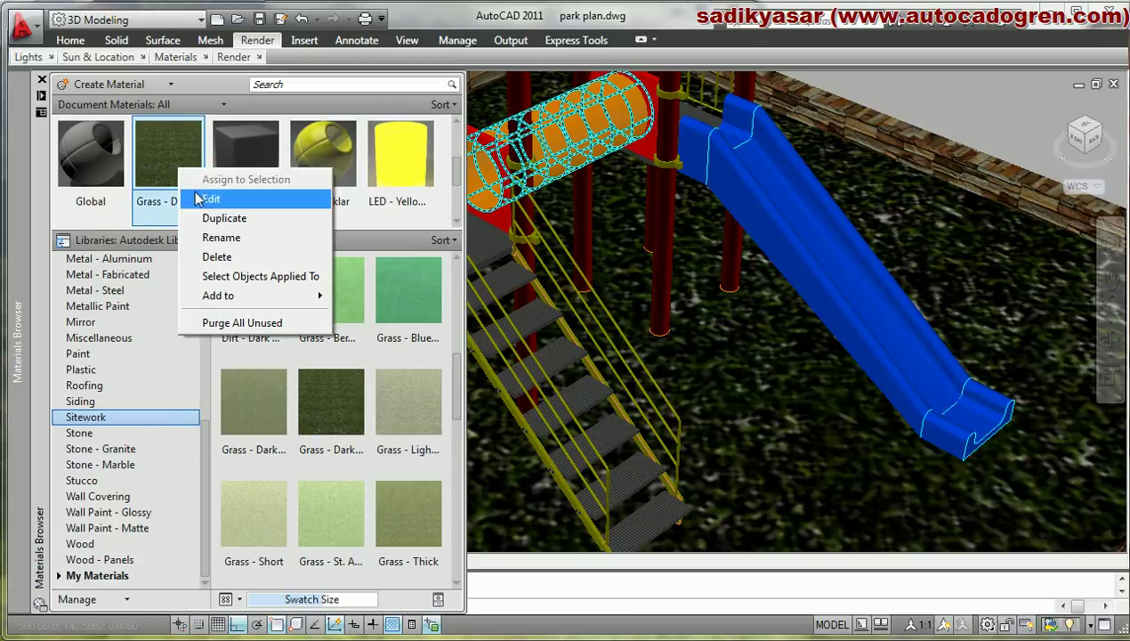
left_click(211, 198)
mouse_move(19, 534)
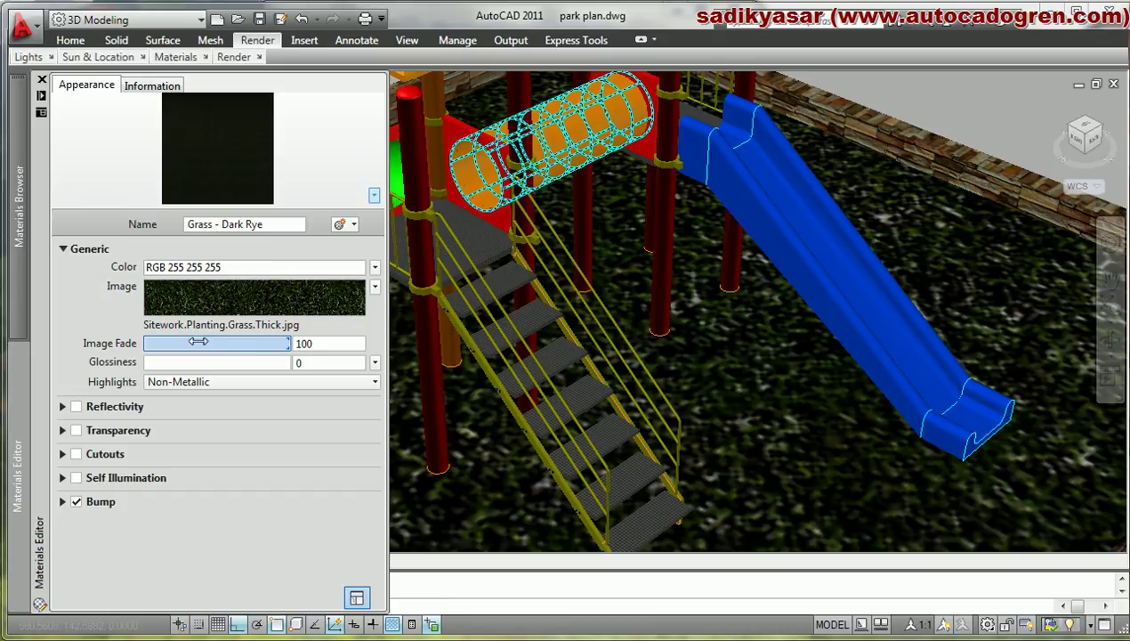
Scale the Grass - Dark Rye texture sample size to 100 × 100, then view the whole ground
left_click(254, 297)
left_click(27, 515)
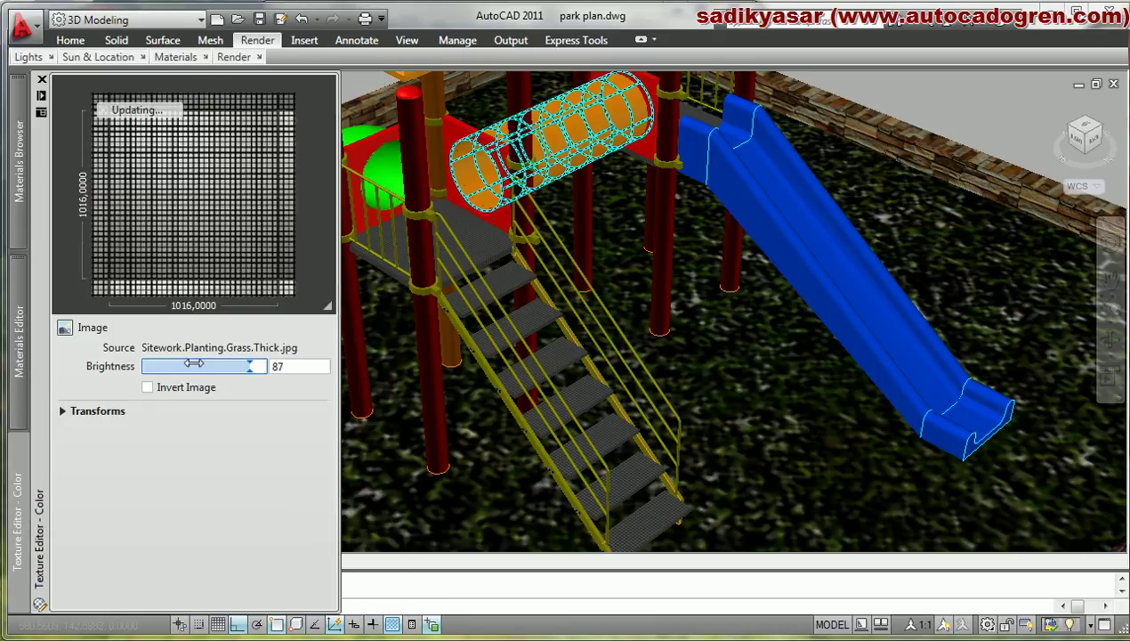
left_click(89, 415)
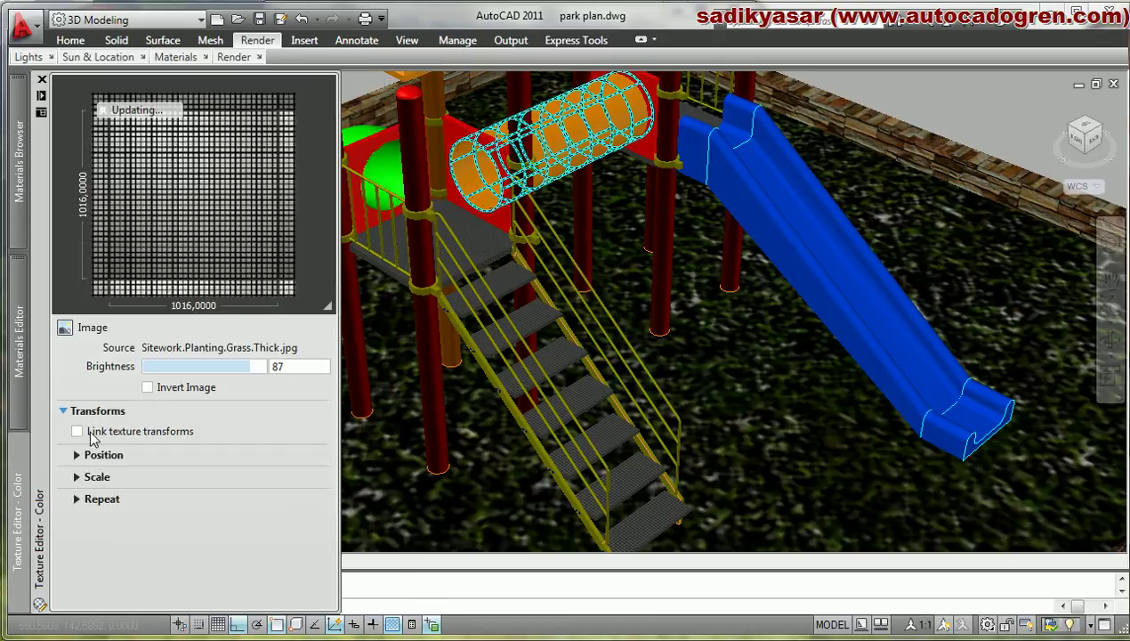
left_click(96, 478)
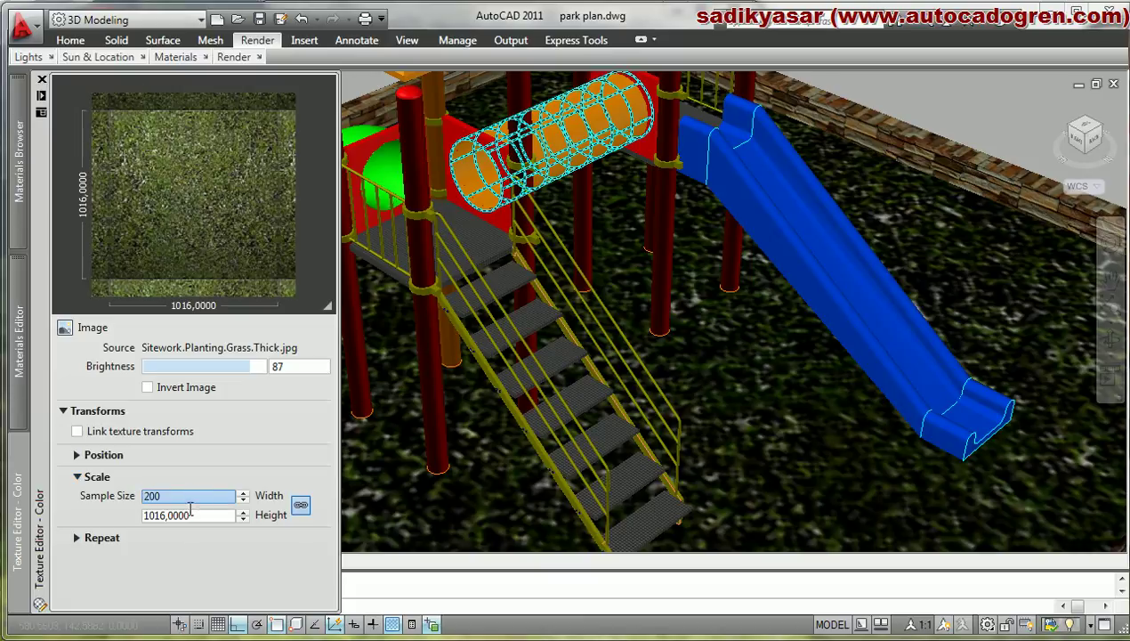
key("Tab")
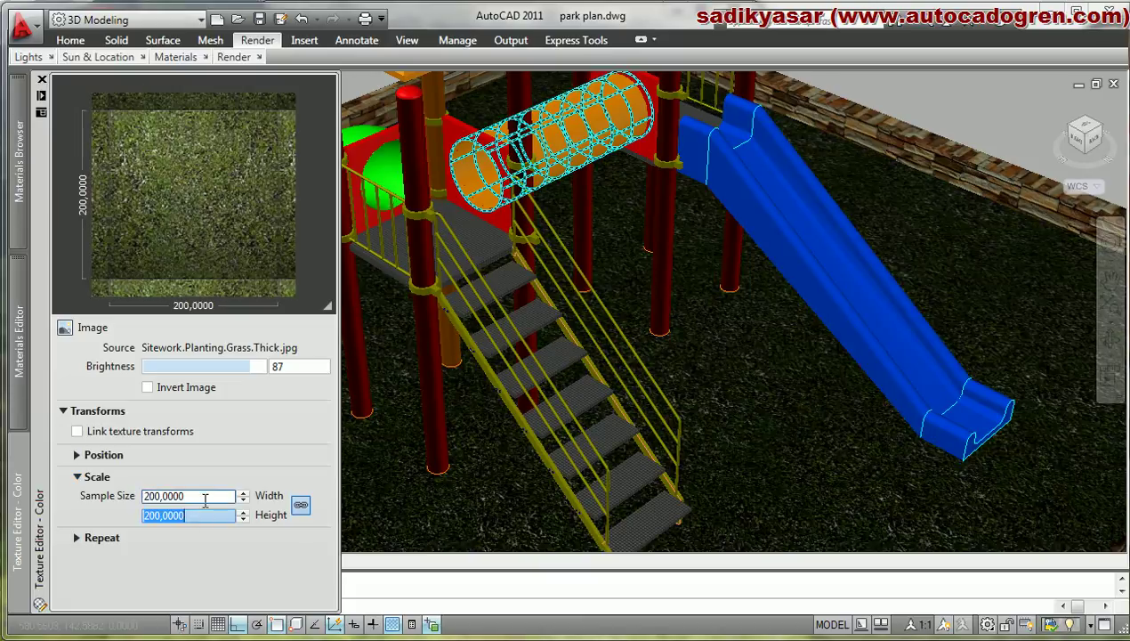
left_click(207, 496)
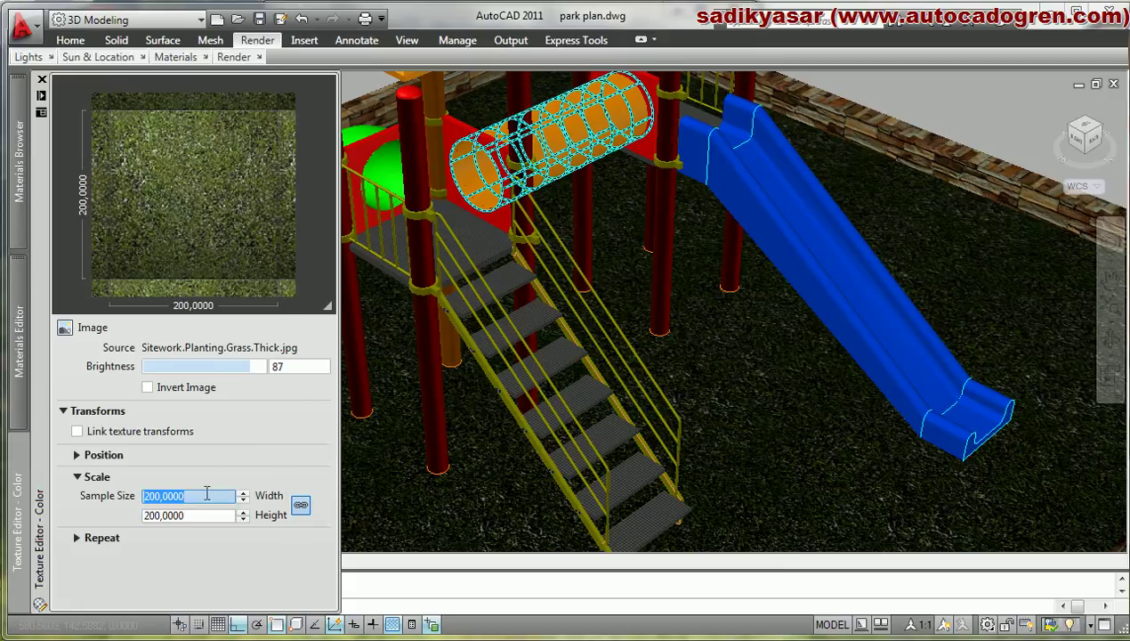
type("100")
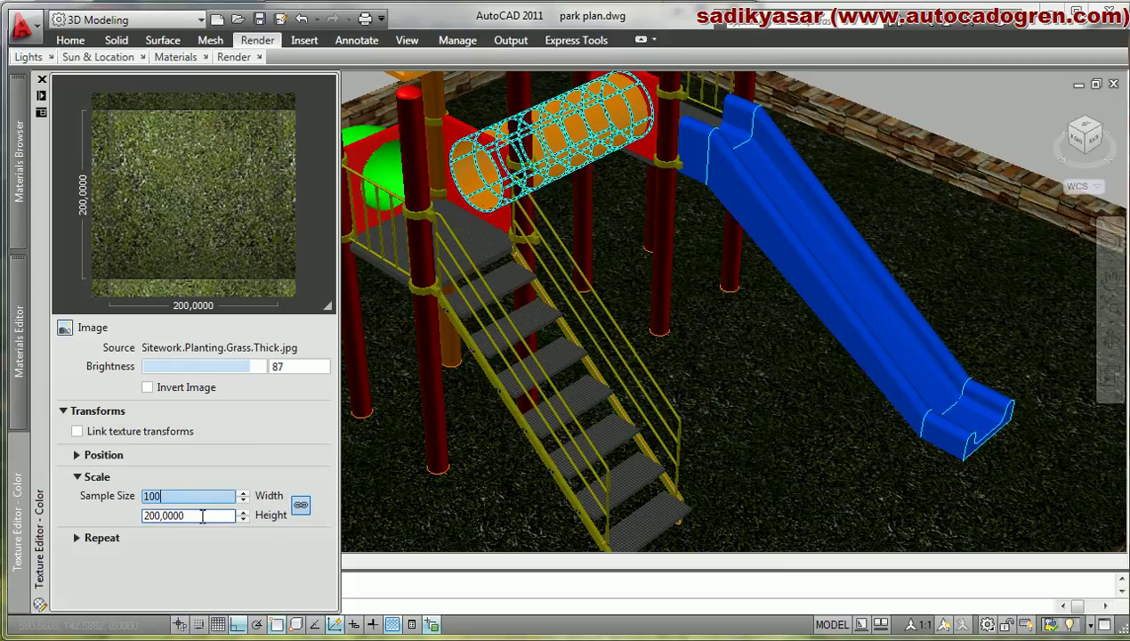
left_click(196, 517)
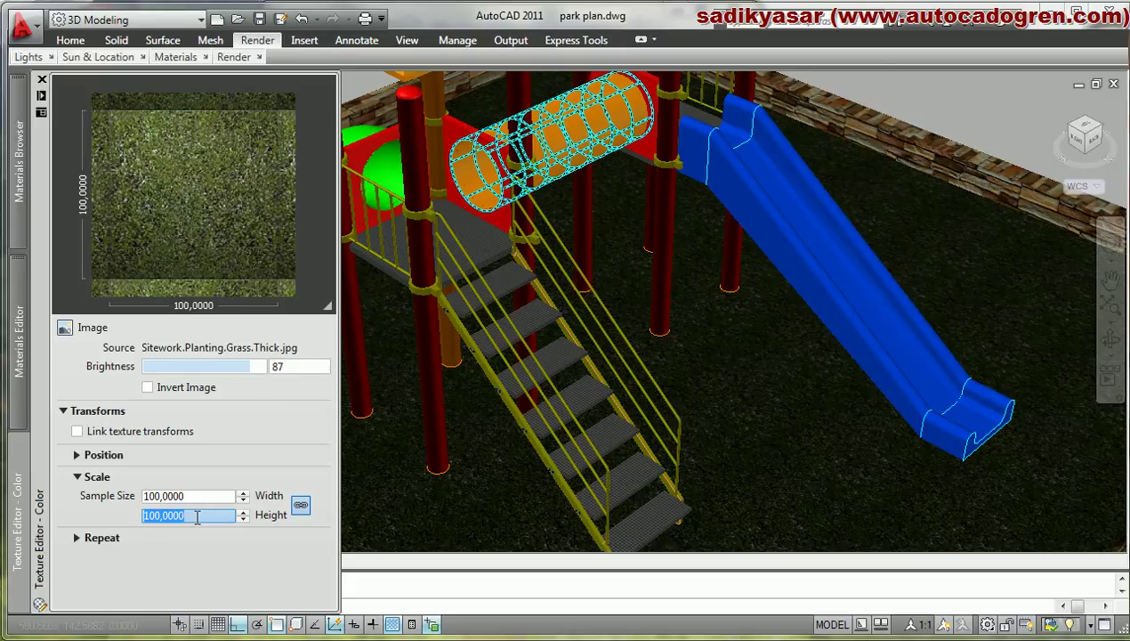
scroll(712, 472, "down", 5)
middle_click_drag(681, 441, 577, 534, "shift")
scroll(577, 532, "up", 2)
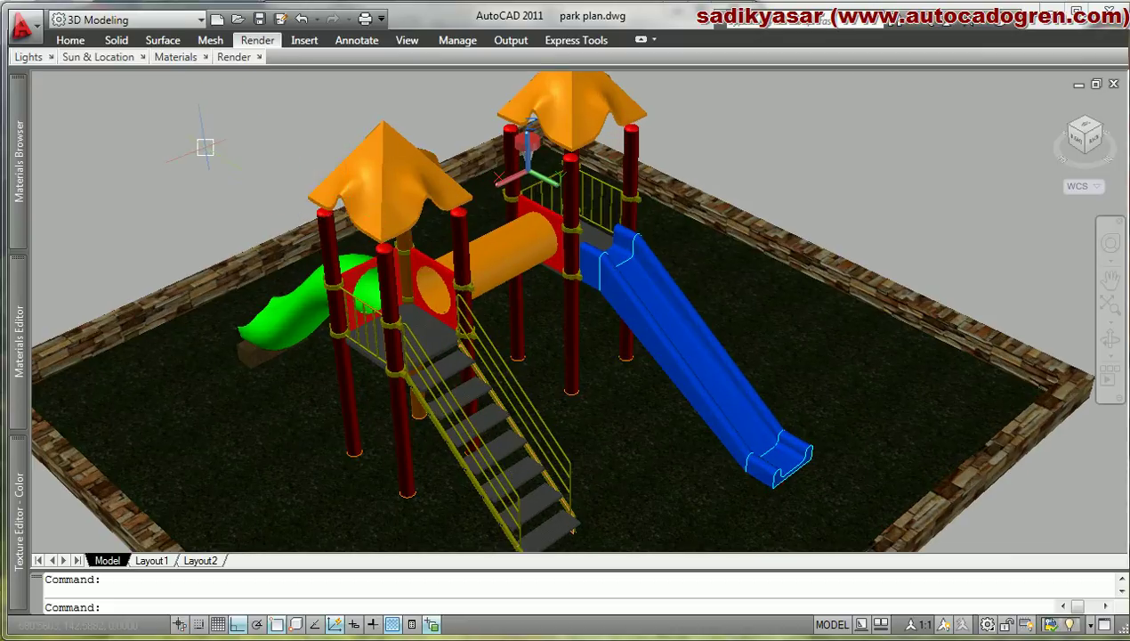
Render the current playground view at the Medium preset with 640 × 480 output
mouse_move(222, 58)
left_click(244, 106)
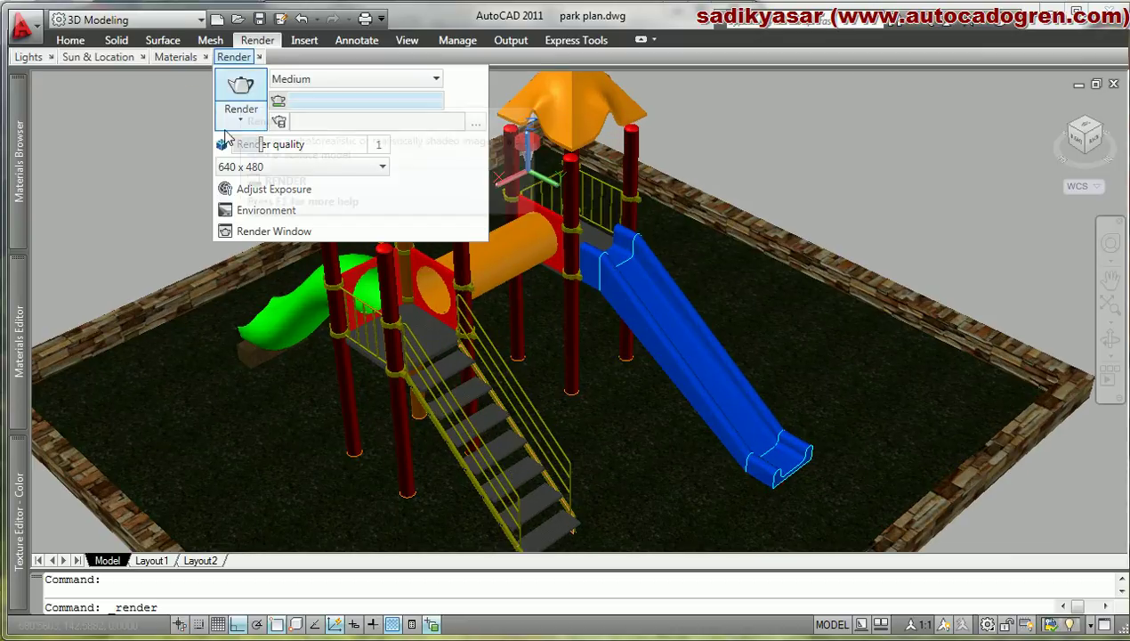